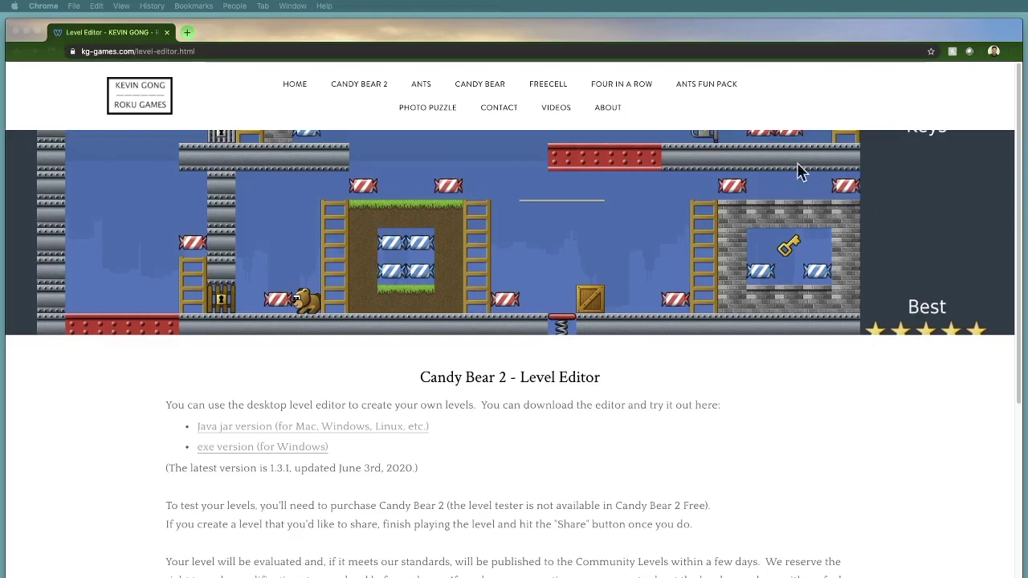
# Step: Go to the kg-games.com home page and open the Candy Bear 2 level editor page
pyautogui.click(295, 85)
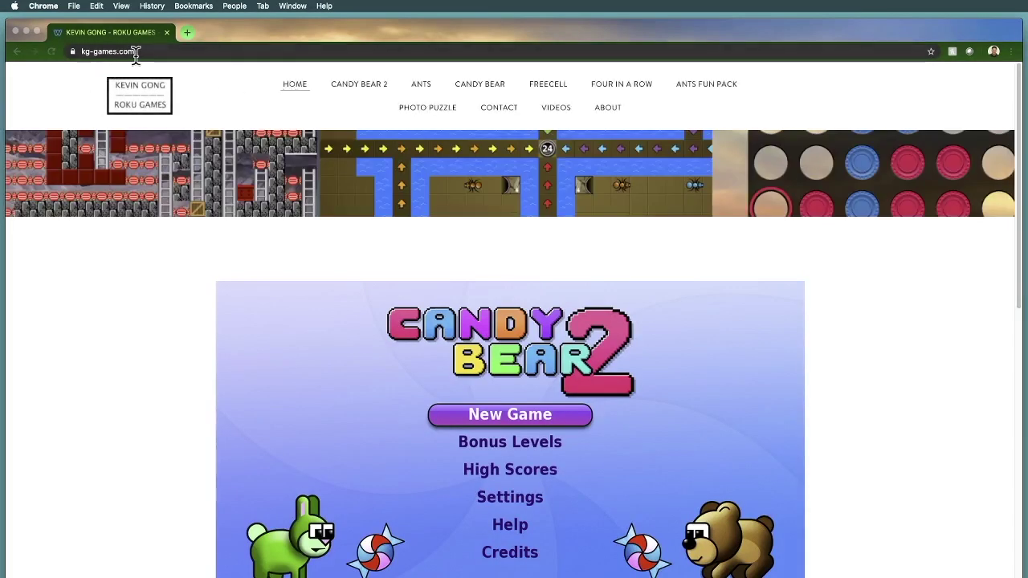
pyautogui.moveTo(384, 94)
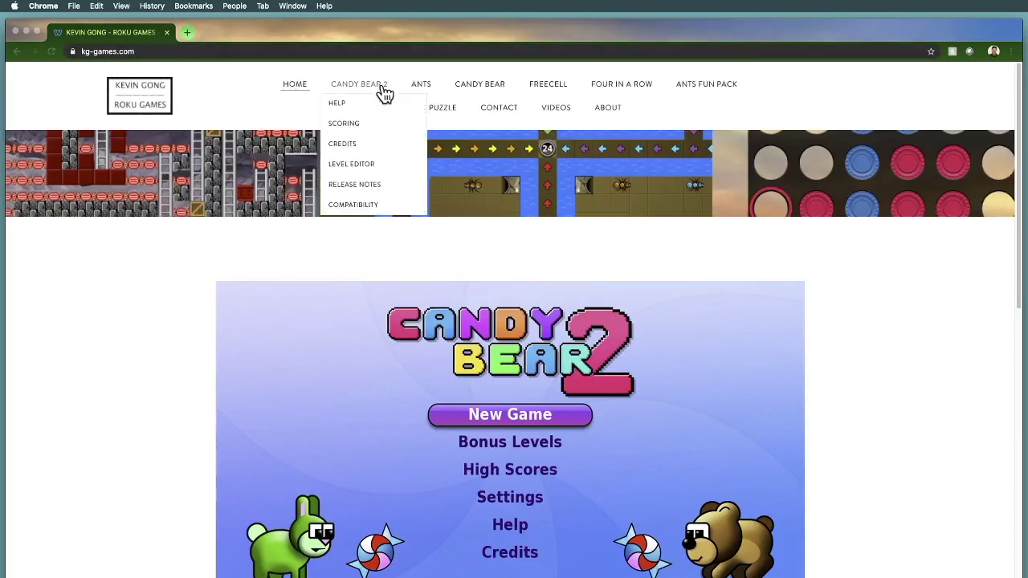
pyautogui.click(357, 165)
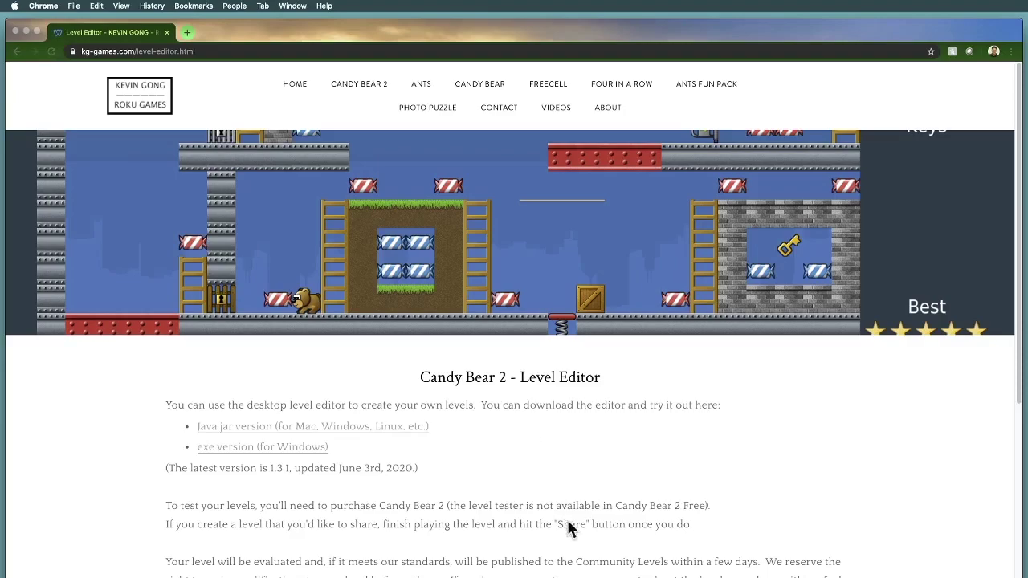
pyautogui.scroll(-3, 572, 488)
pyautogui.scroll(-1, 571, 487)
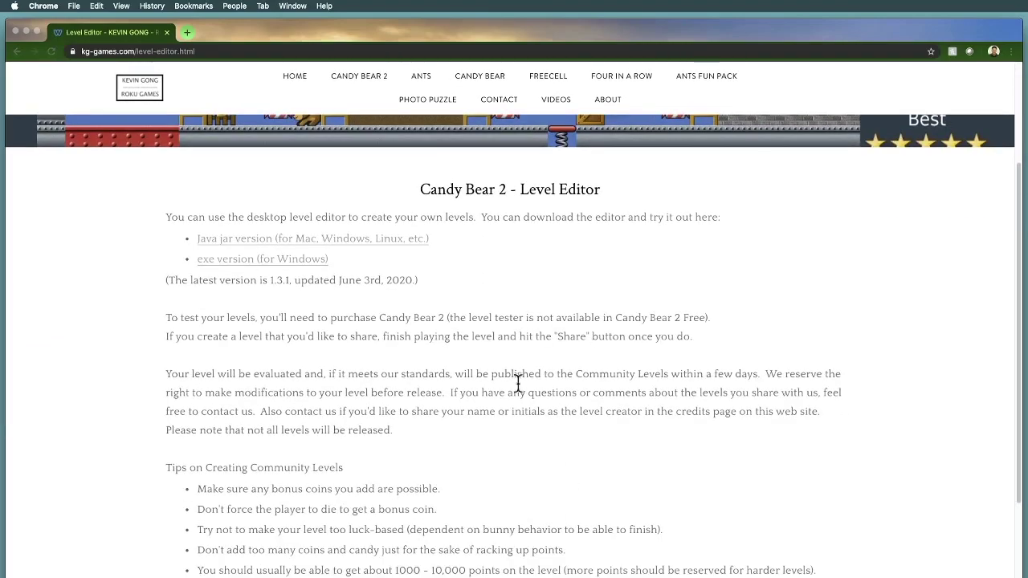
pyautogui.scroll(-4, 518, 384)
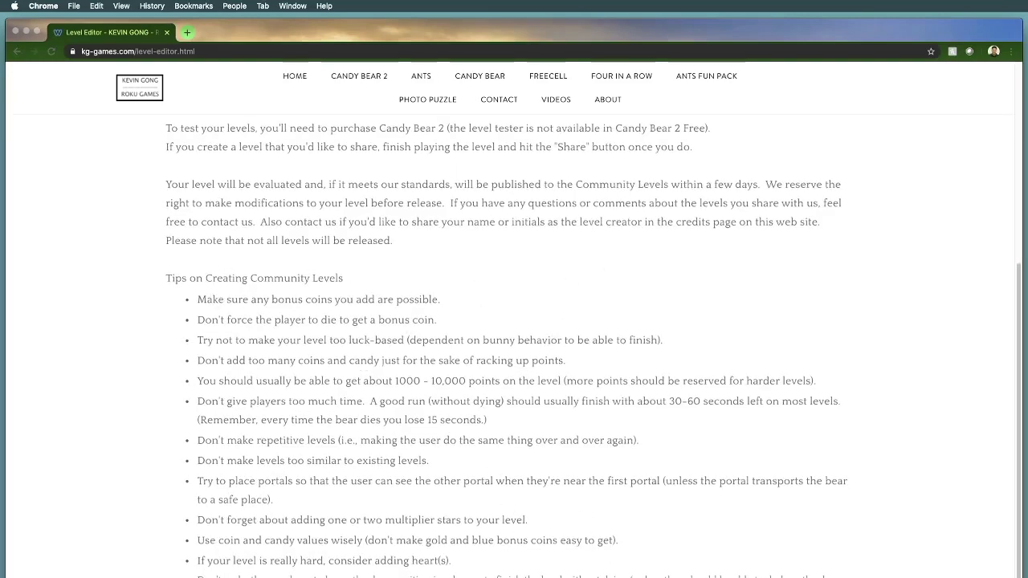
pyautogui.scroll(-2, 514, 321)
pyautogui.press('super+Up')
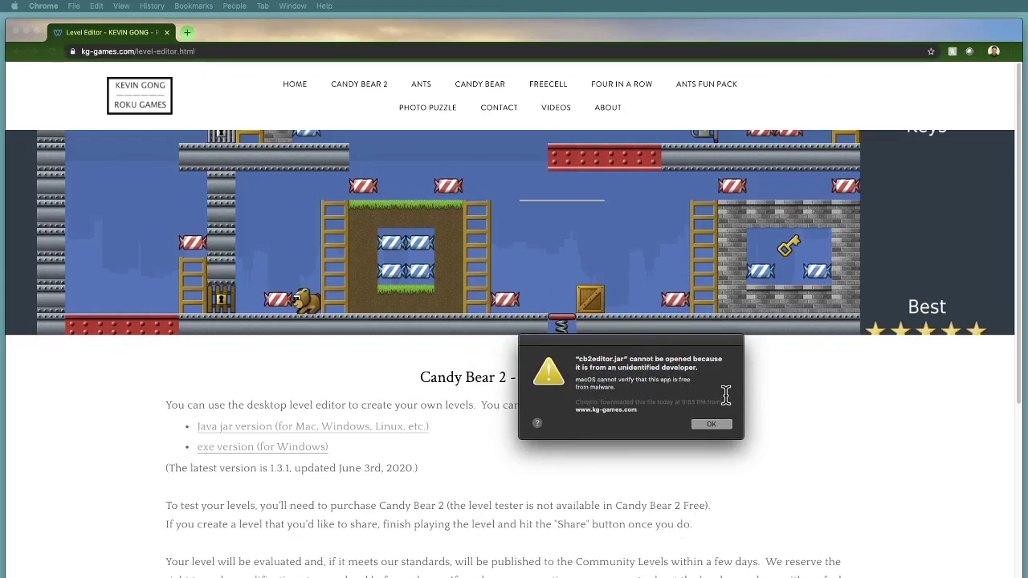
# Step: Dismiss the warning and allow cb2editor.jar with Open Anyway in Security & Privacy, then close it
pyautogui.click(718, 425)
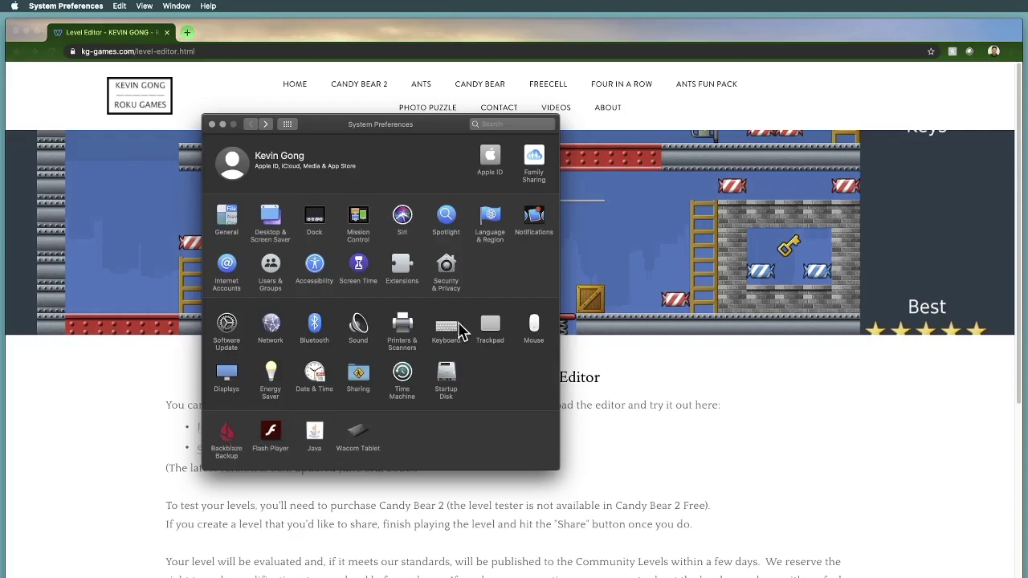
pyautogui.click(451, 272)
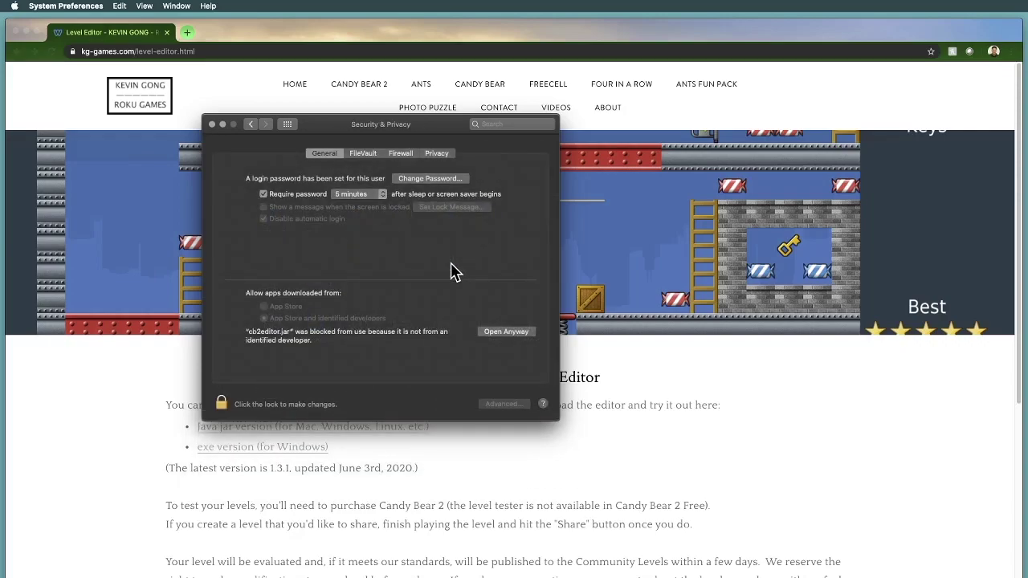
pyautogui.click(514, 333)
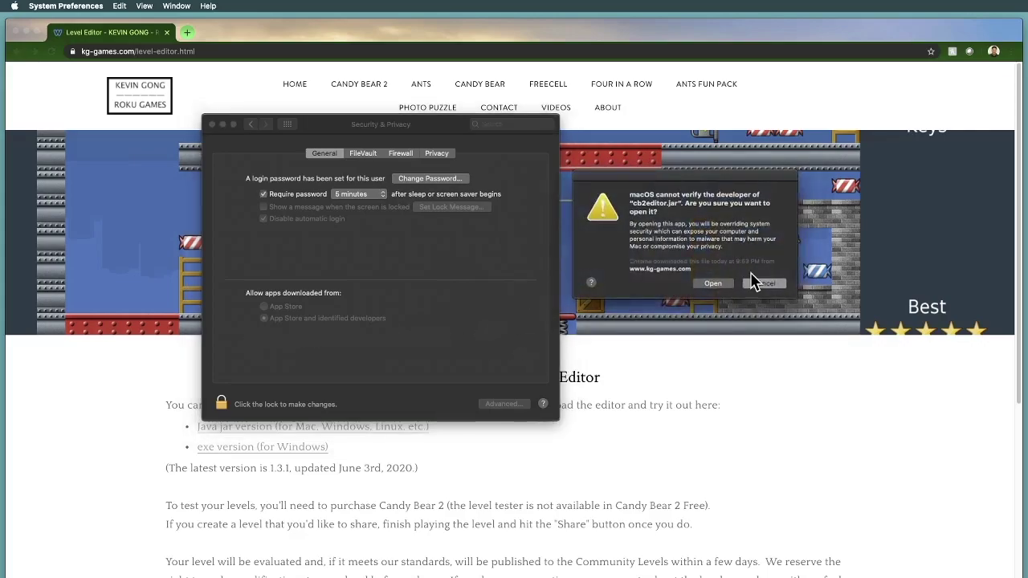
pyautogui.click(717, 285)
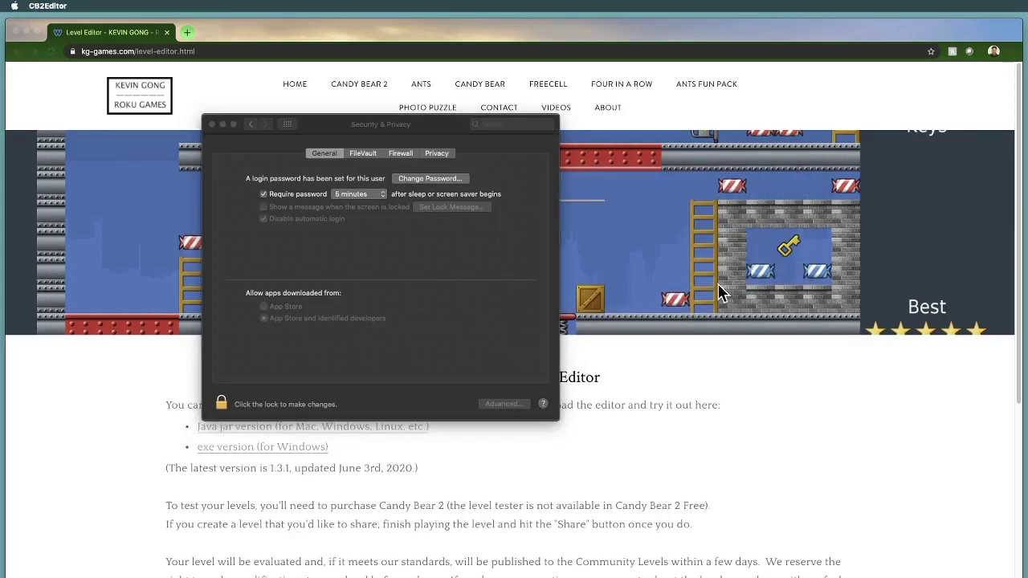
pyautogui.click(212, 125)
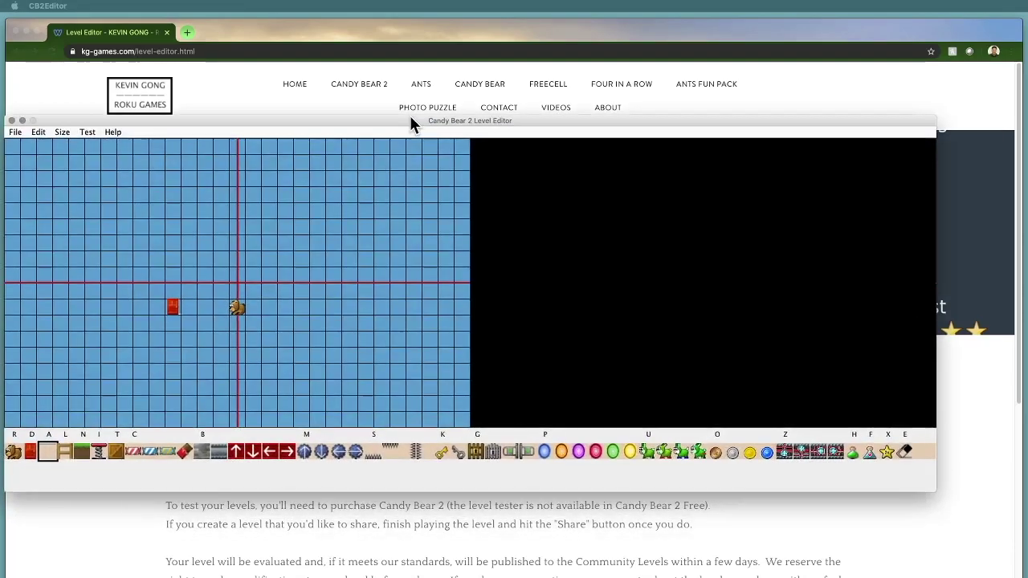
# Step: Move the level editor to the upper left, close the Chrome window behind it, and nudge the editor up
pyautogui.moveTo(413, 121); pyautogui.dragTo(430, 90)
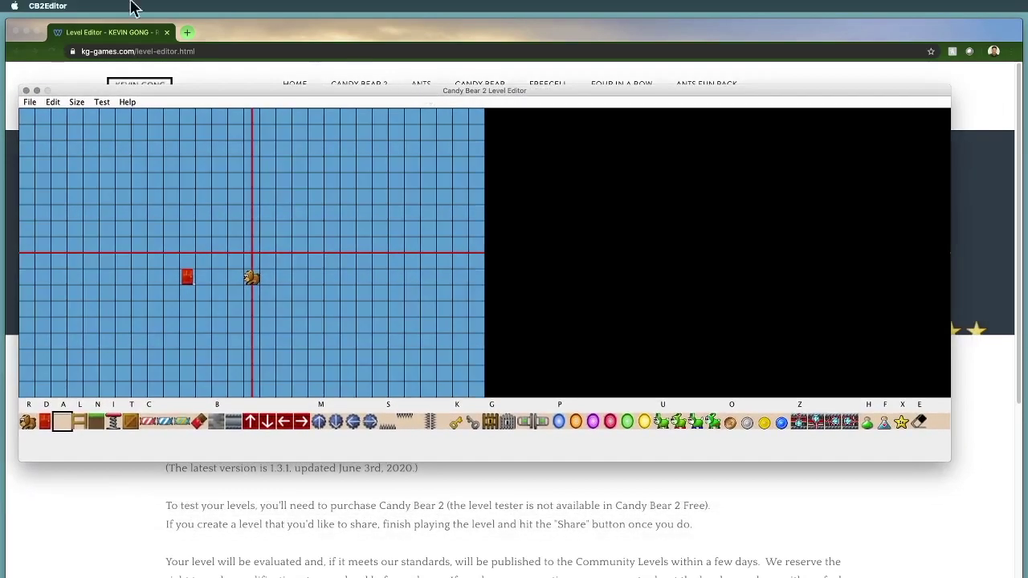
pyautogui.click(165, 33)
pyautogui.click(166, 33)
pyautogui.moveTo(351, 94); pyautogui.dragTo(348, 55)
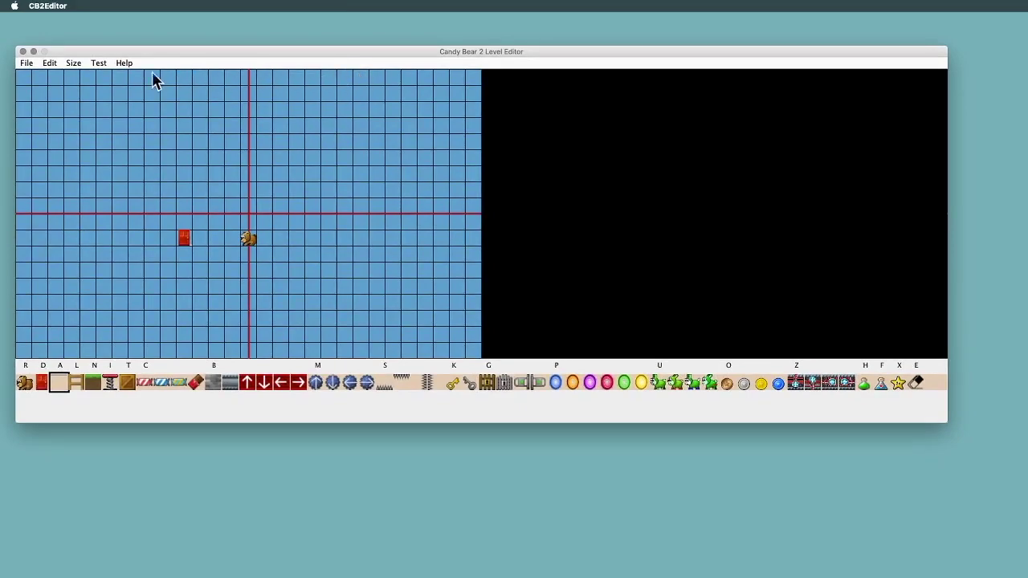
pyautogui.click(26, 64)
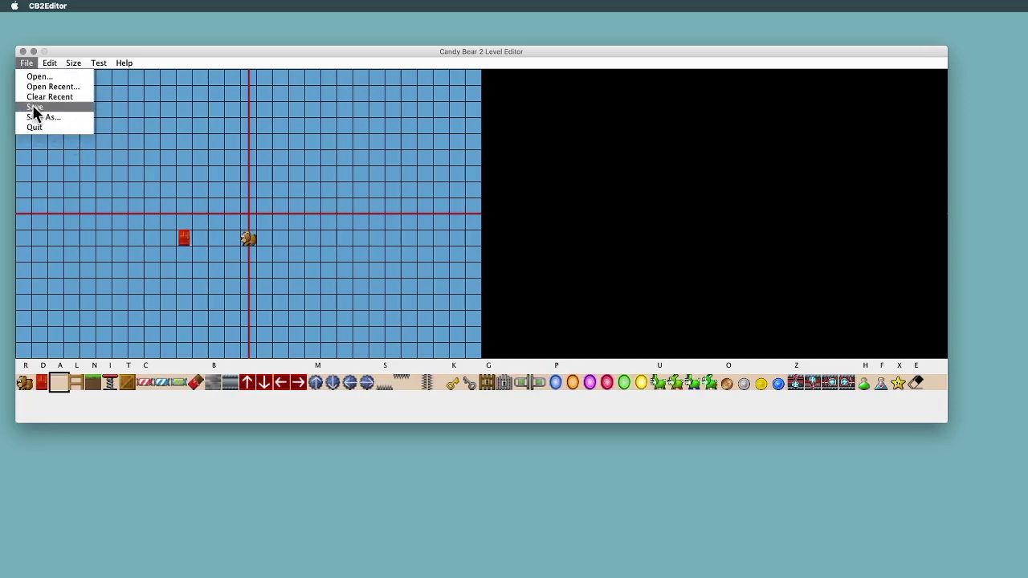
pyautogui.click(28, 66)
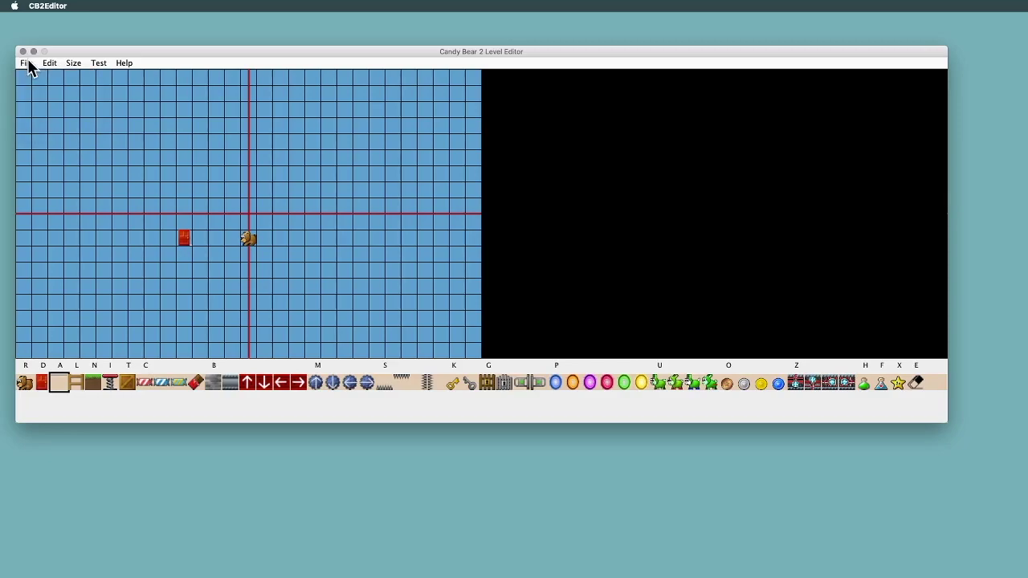
pyautogui.click(28, 66)
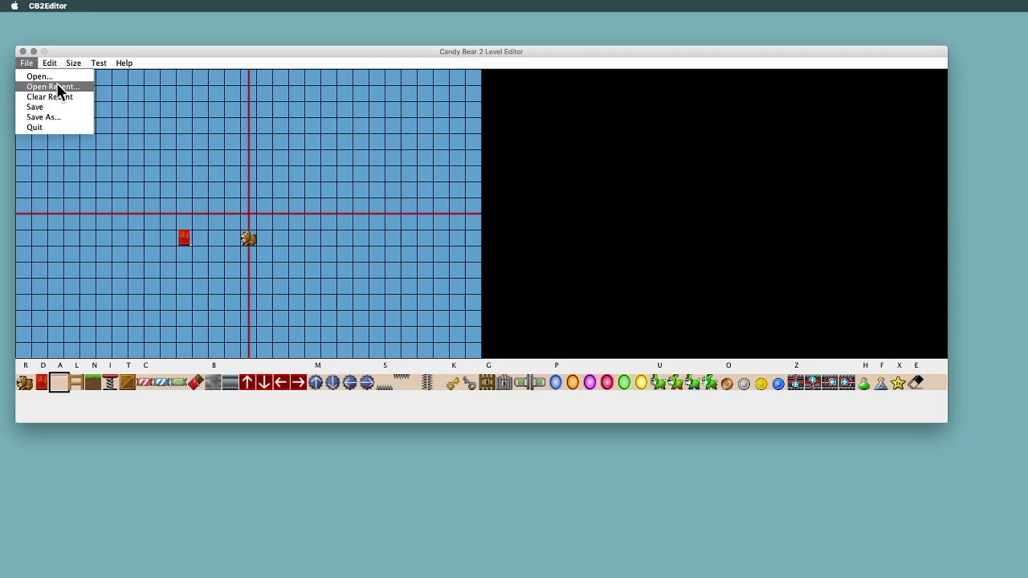
pyautogui.click(41, 87)
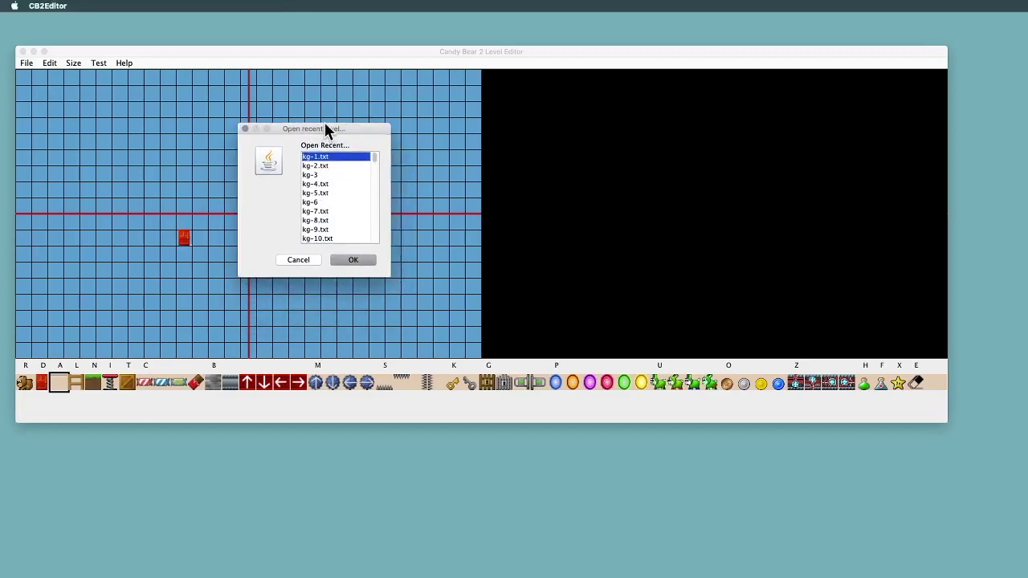
pyautogui.moveTo(373, 158)
pyautogui.mouseDown()
pyautogui.moveTo(372, 252)
pyautogui.moveTo(374, 144)
pyautogui.mouseUp()
pyautogui.click(297, 260)
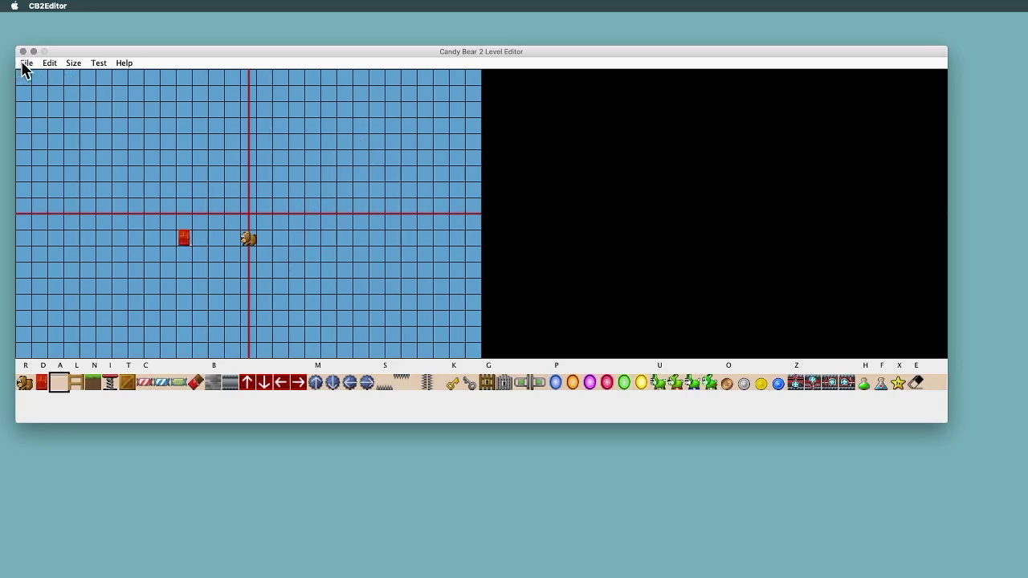
pyautogui.click(49, 64)
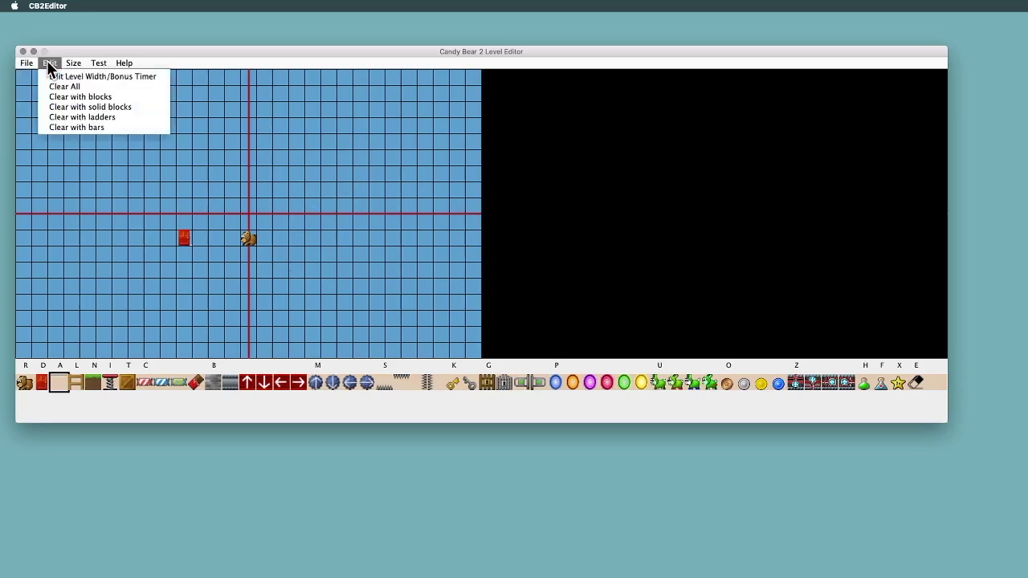
# Step: Browse the Edit and Size menus unchanged, then open Edit Level Width/Bonus Timer
pyautogui.click(49, 67)
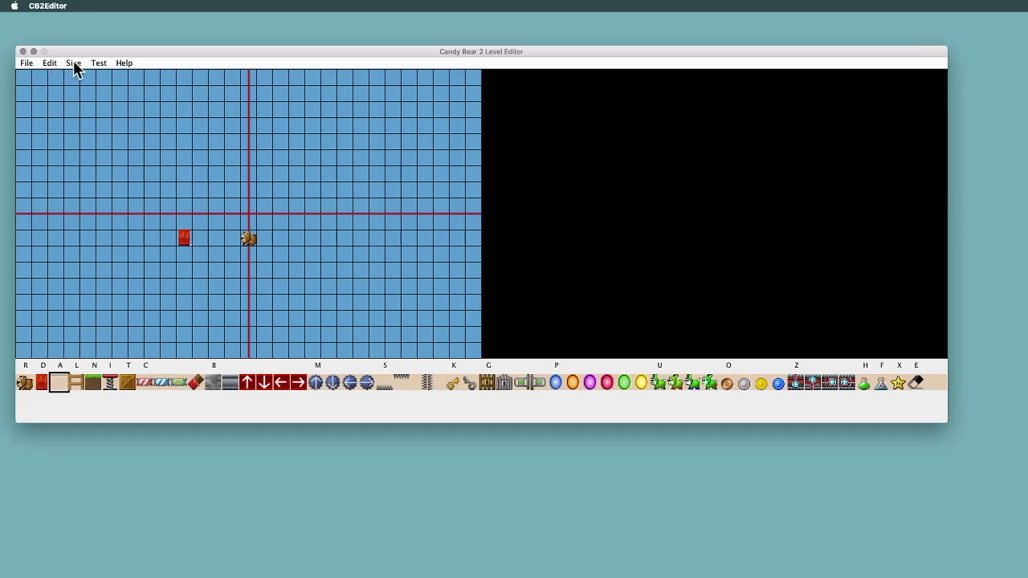
pyautogui.click(73, 64)
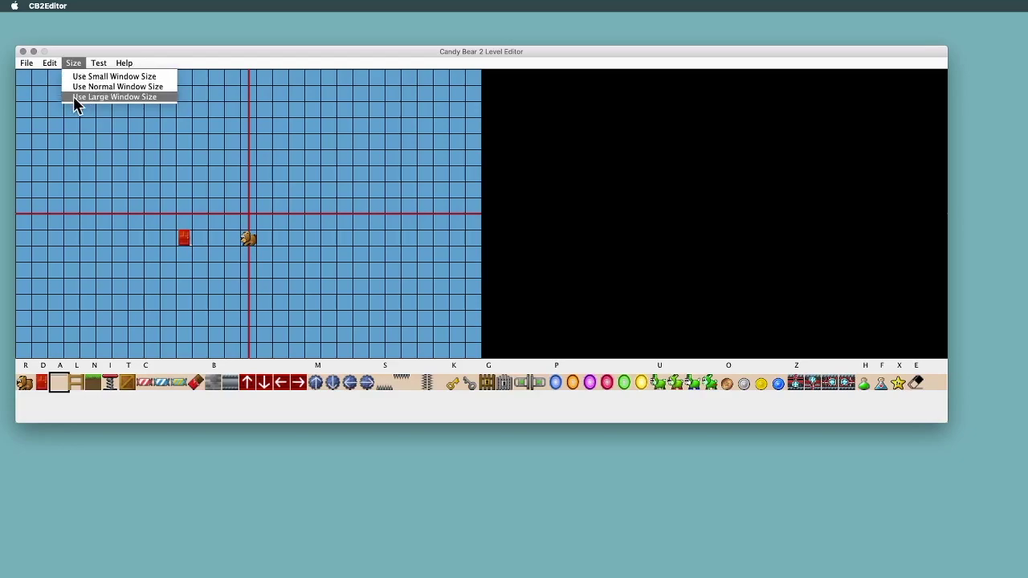
pyautogui.click(116, 161)
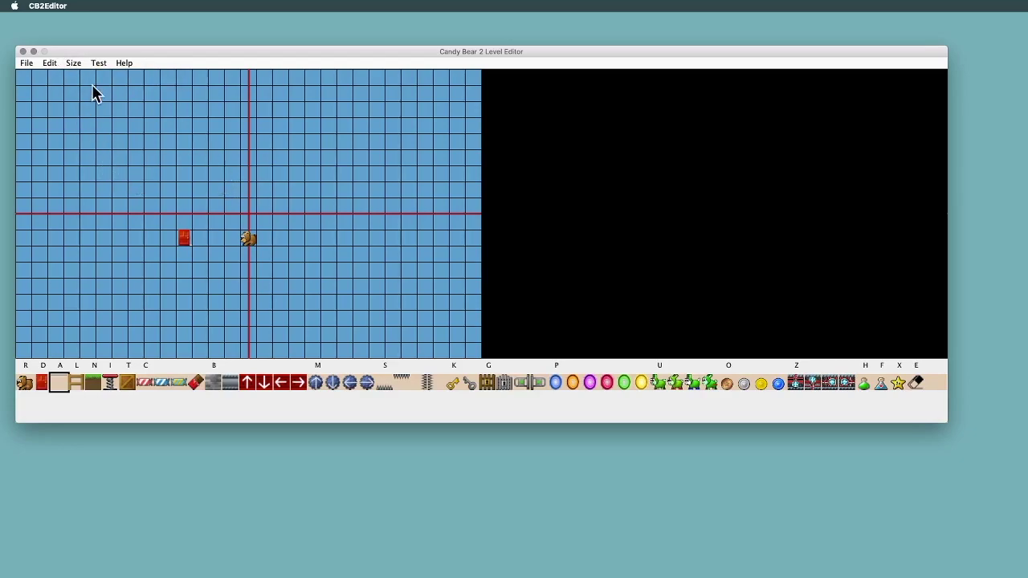
pyautogui.click(73, 63)
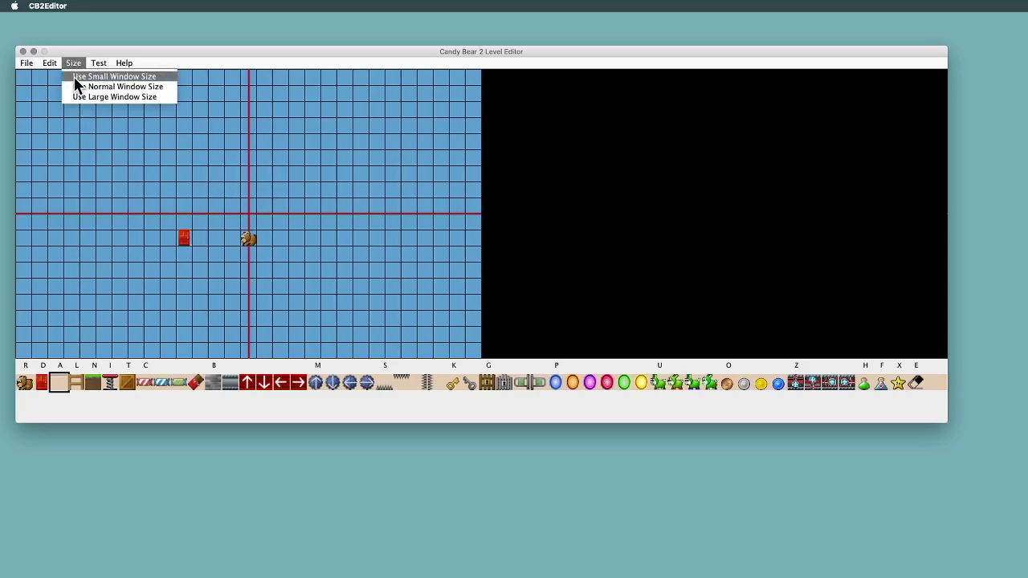
pyautogui.click(205, 65)
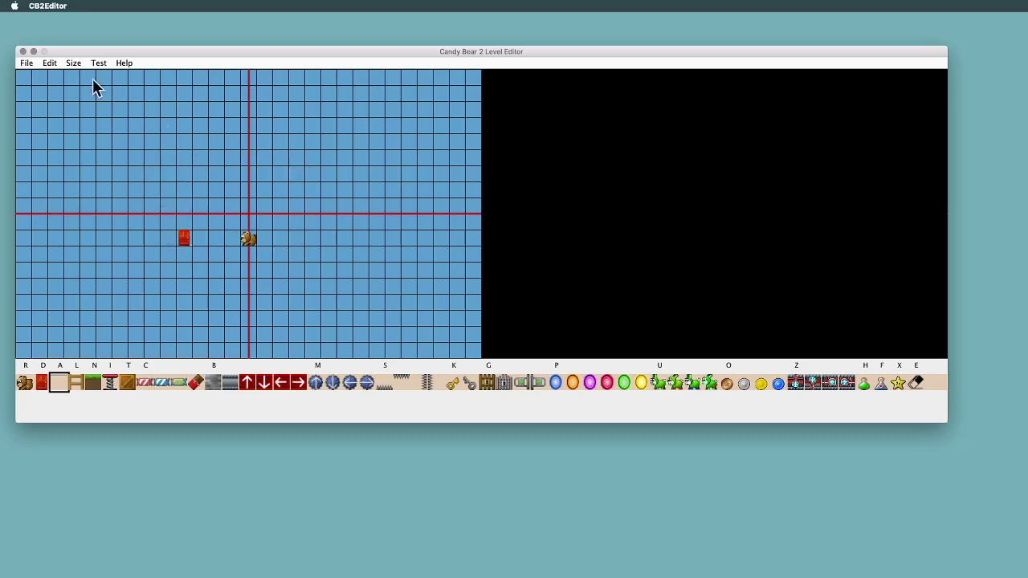
pyautogui.click(50, 64)
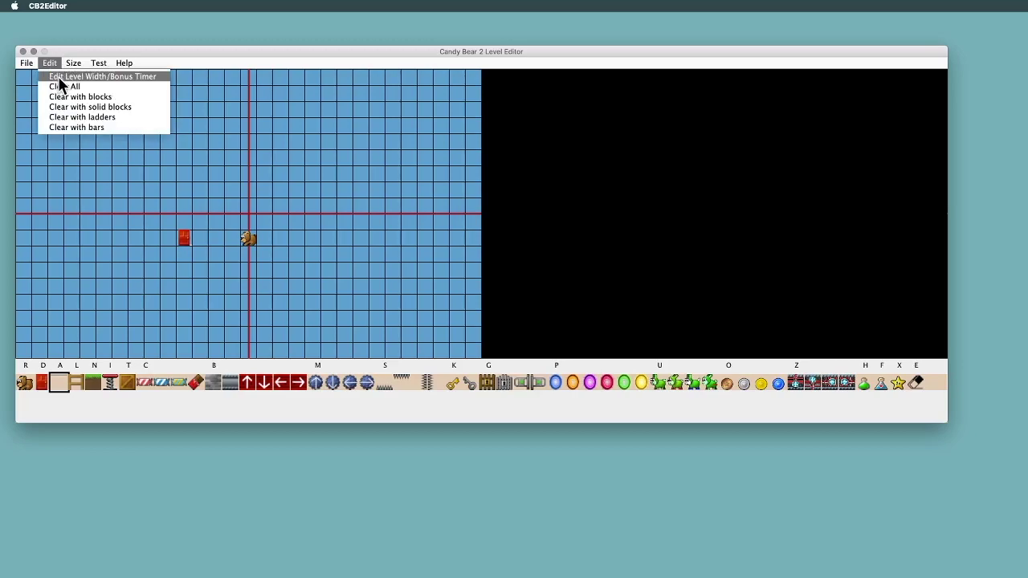
pyautogui.click(53, 78)
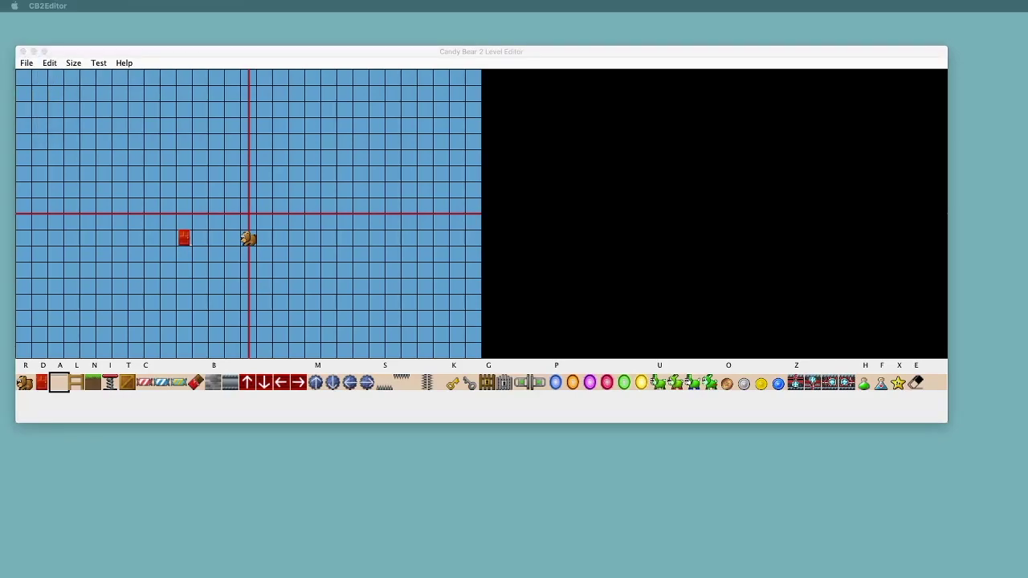
pyautogui.moveTo(276, 146); pyautogui.dragTo(243, 132)
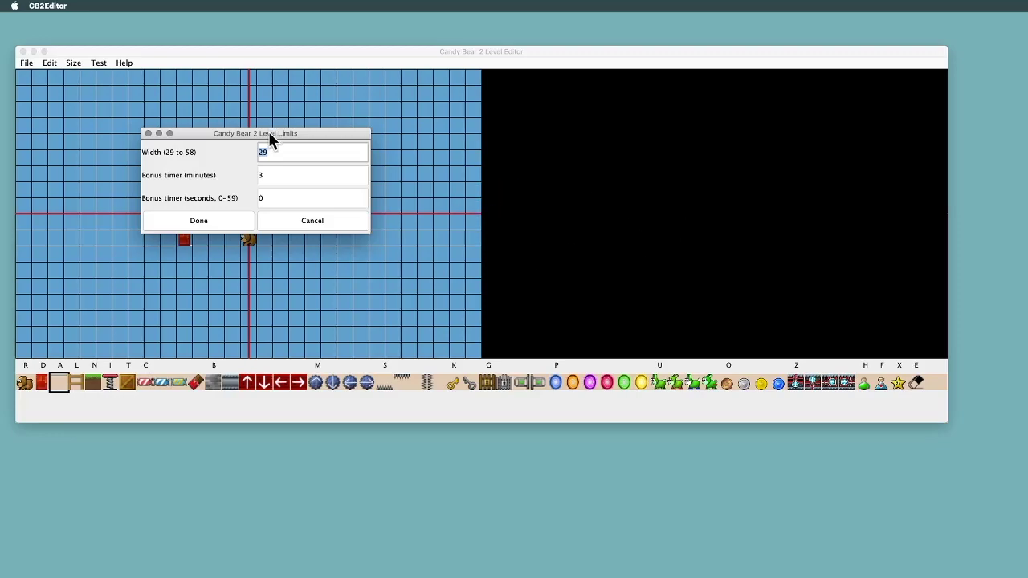
pyautogui.moveTo(268, 131); pyautogui.dragTo(260, 97)
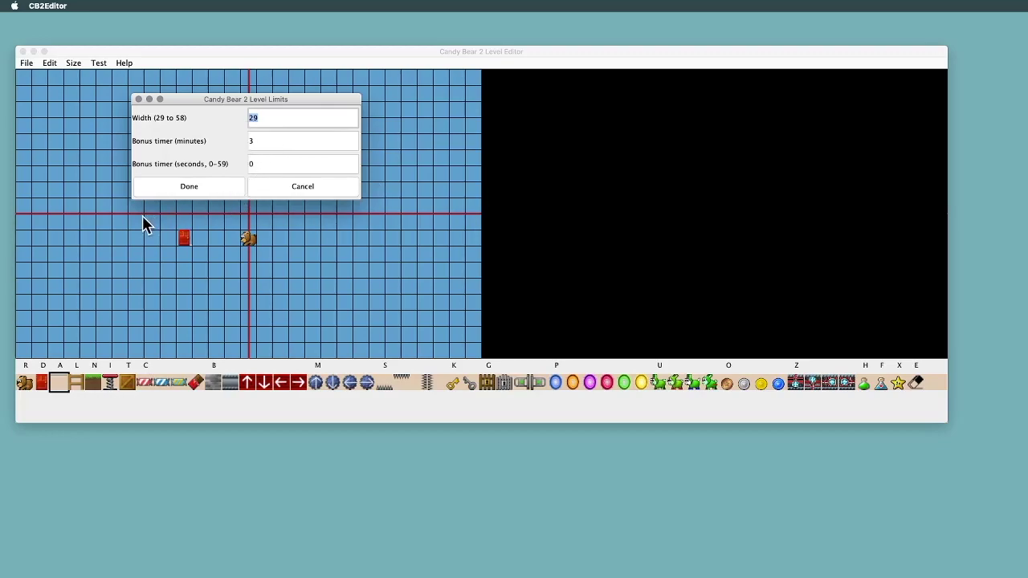
pyautogui.click(190, 188)
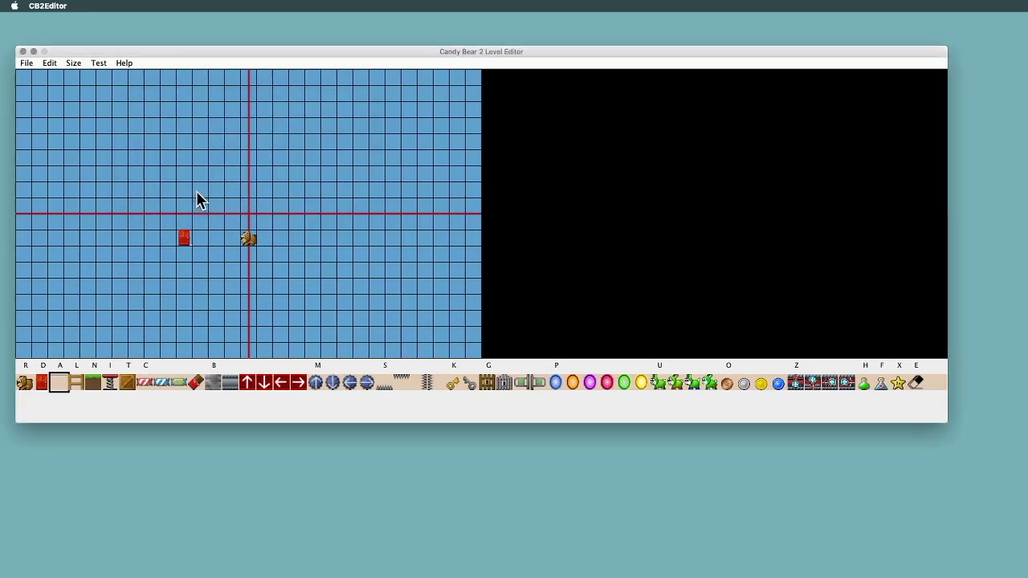
pyautogui.click(50, 64)
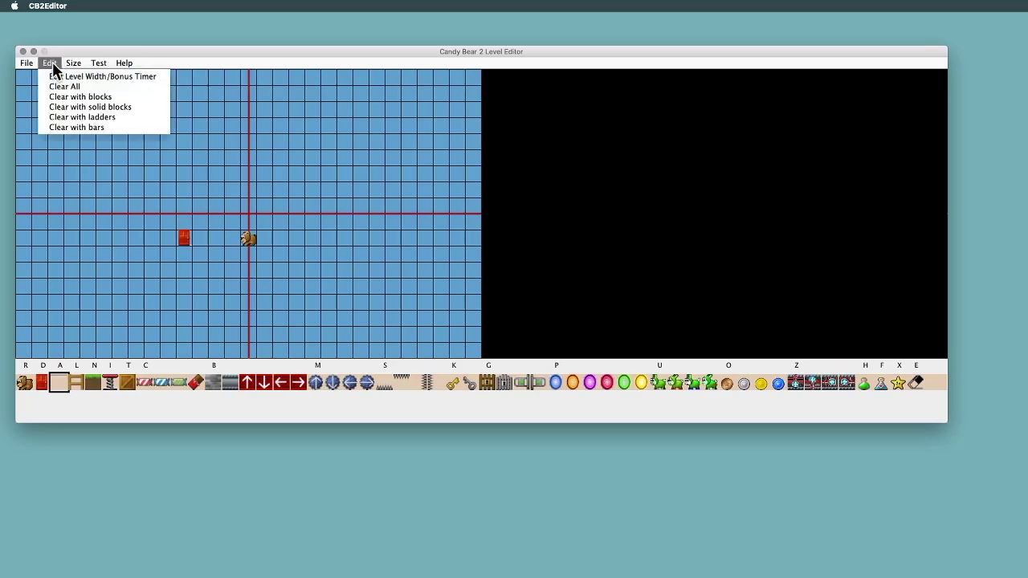
pyautogui.click(51, 62)
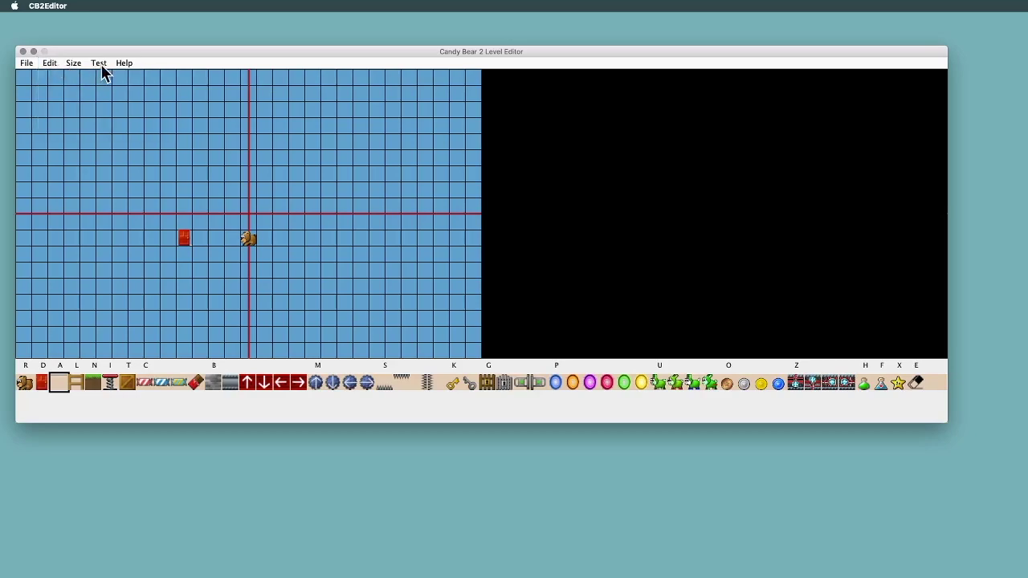
pyautogui.click(51, 63)
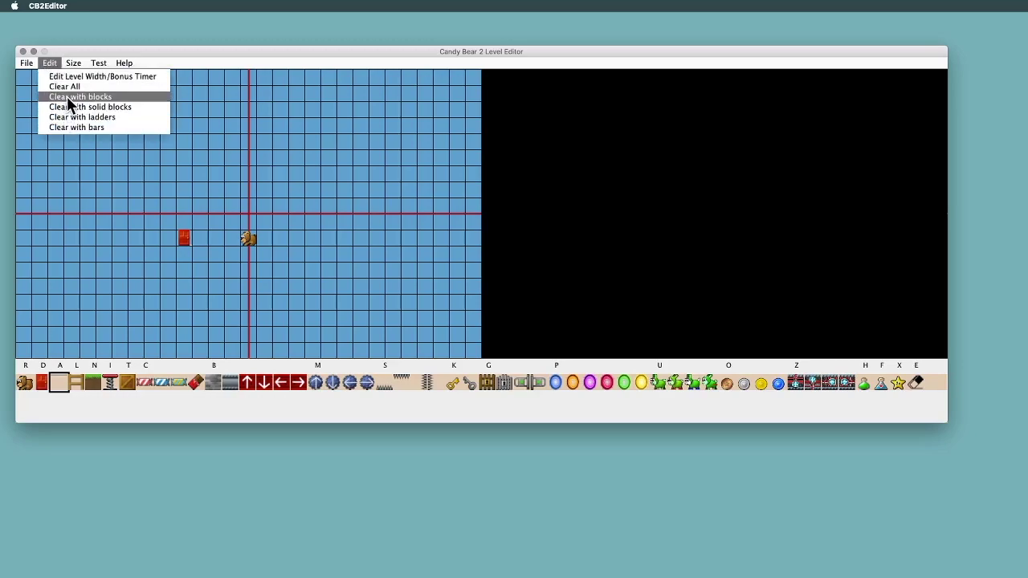
pyautogui.click(68, 98)
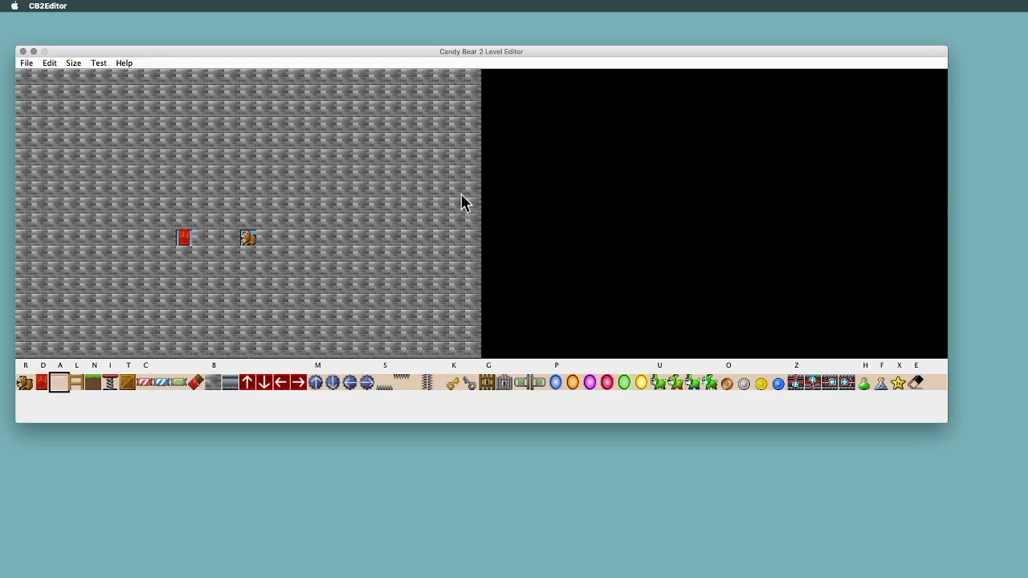
pyautogui.click(50, 62)
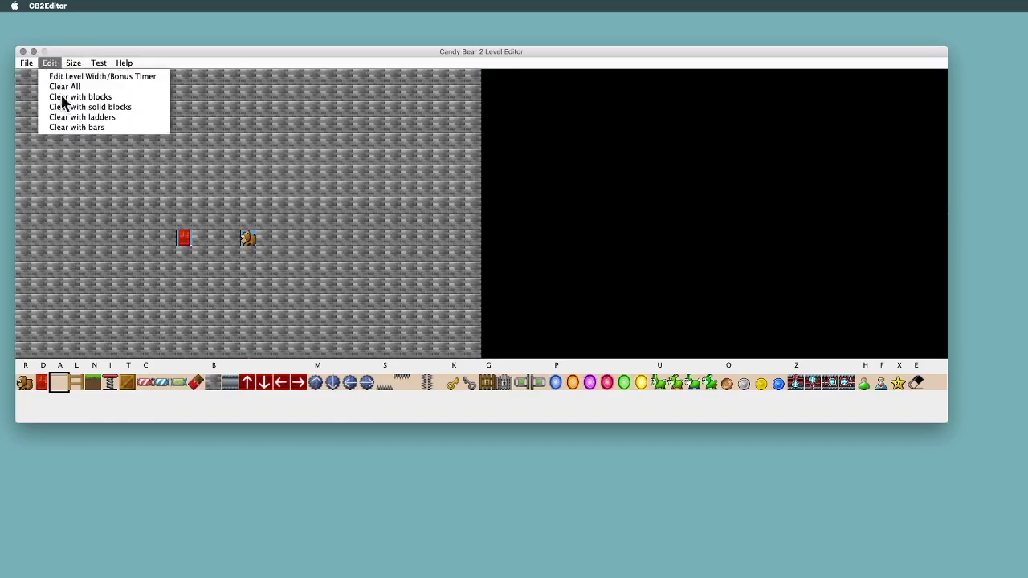
pyautogui.click(70, 107)
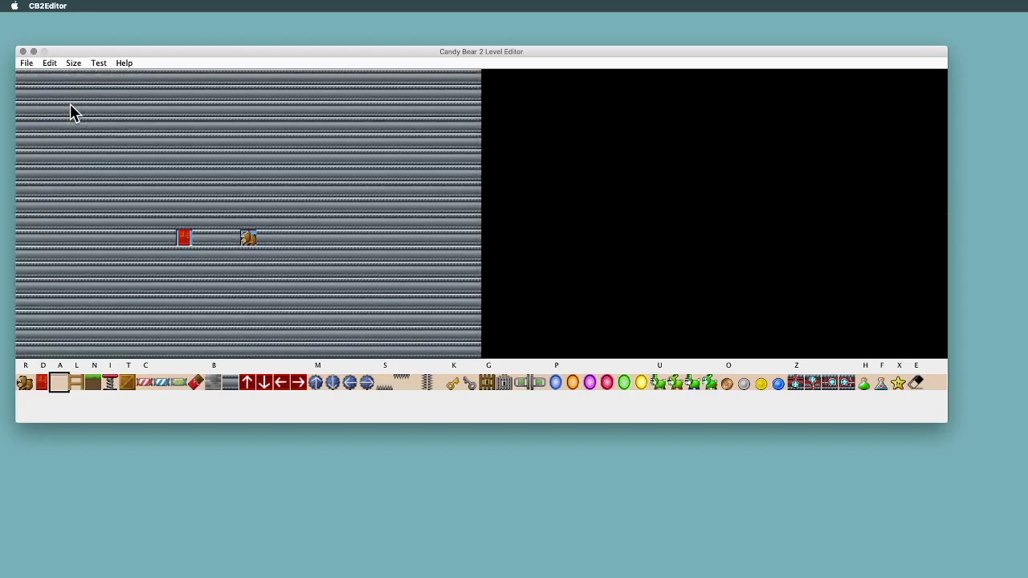
pyautogui.click(50, 63)
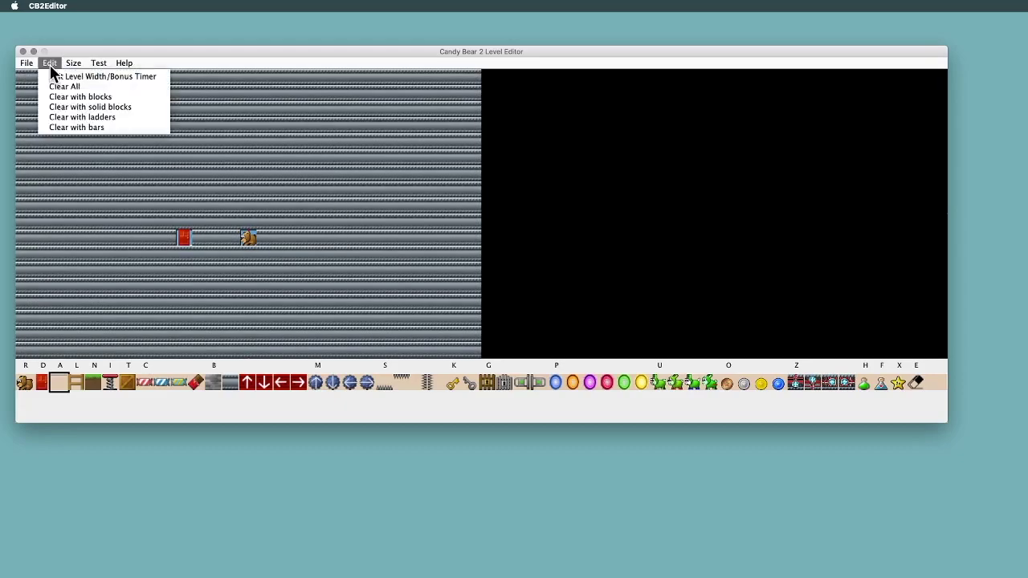
pyautogui.click(84, 118)
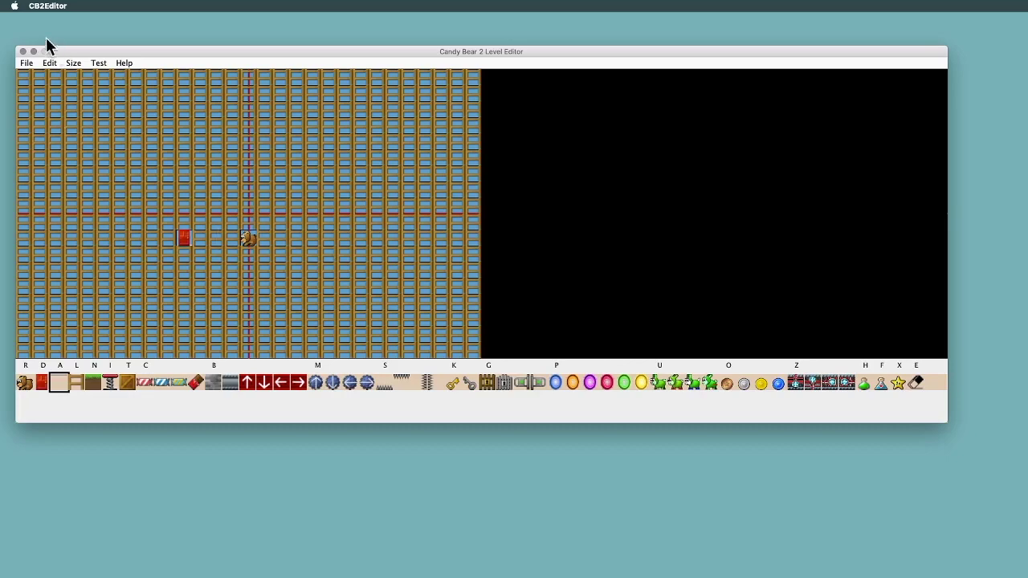
pyautogui.click(50, 63)
pyautogui.click(71, 126)
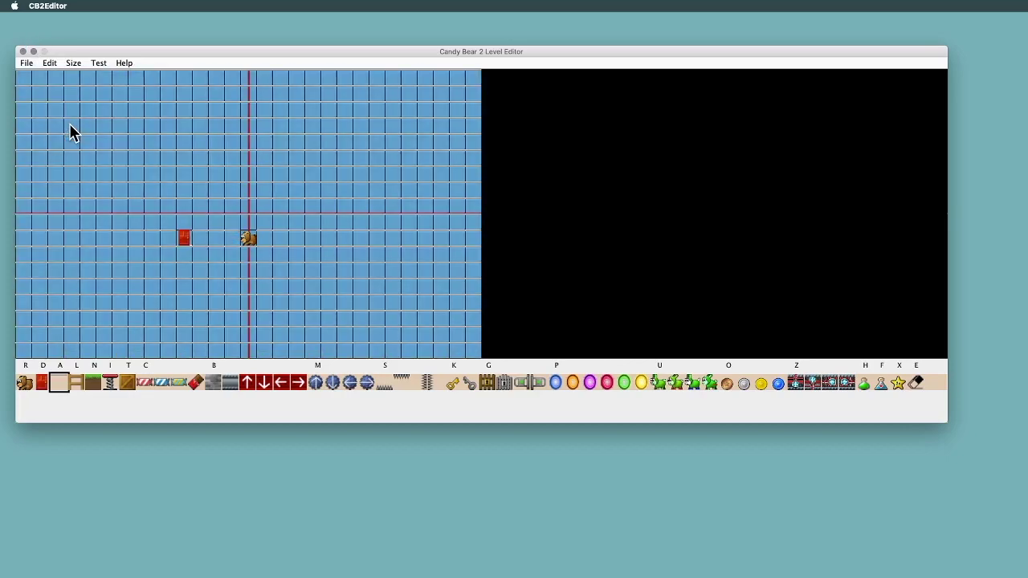
pyautogui.click(50, 63)
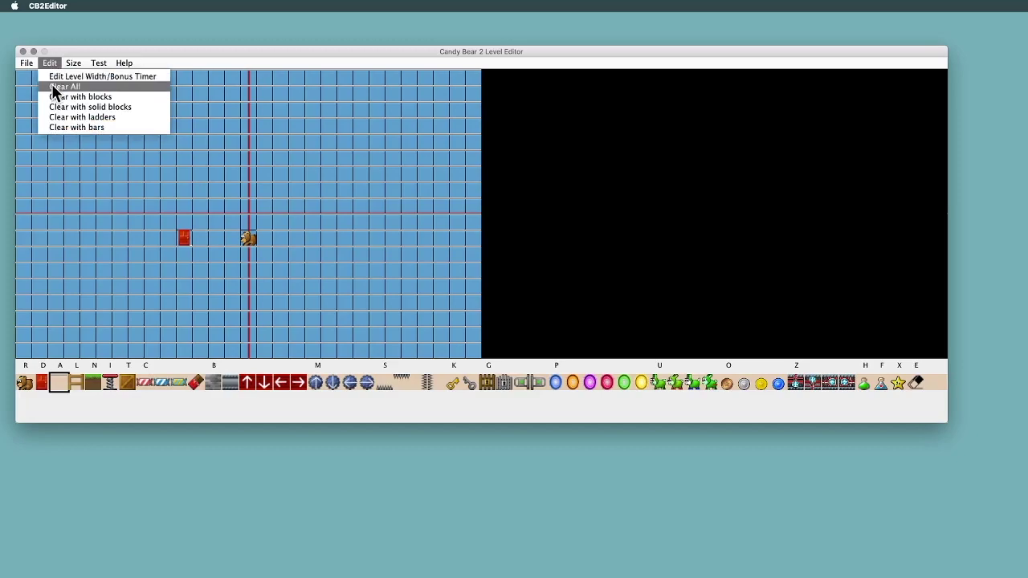
pyautogui.click(51, 85)
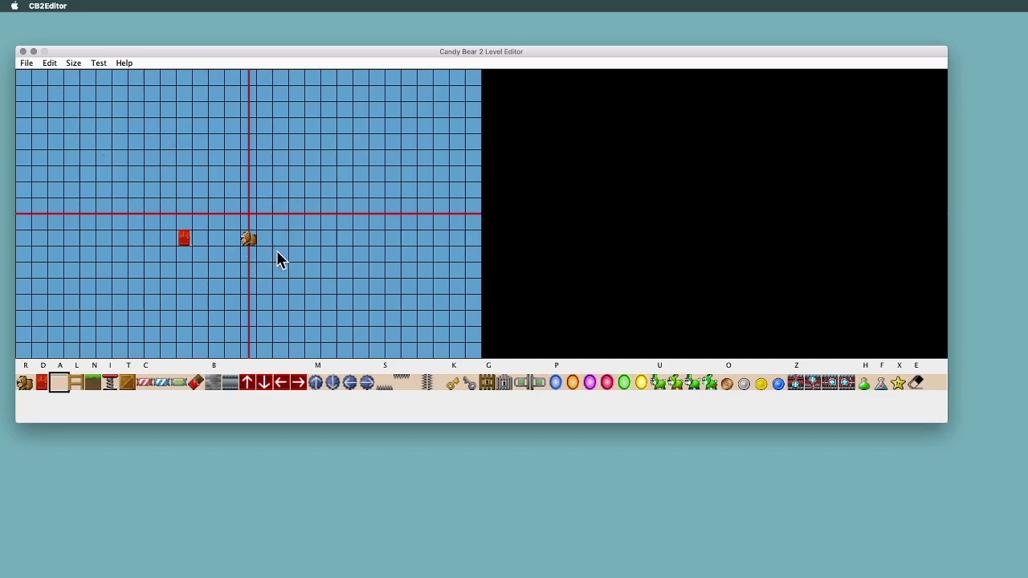
pyautogui.click(50, 64)
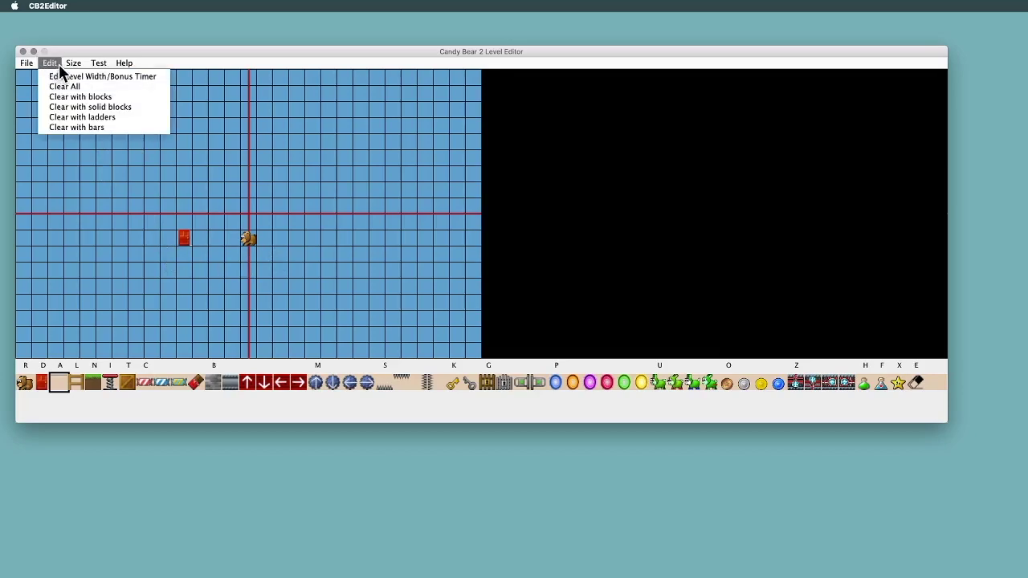
pyautogui.moveTo(102, 62)
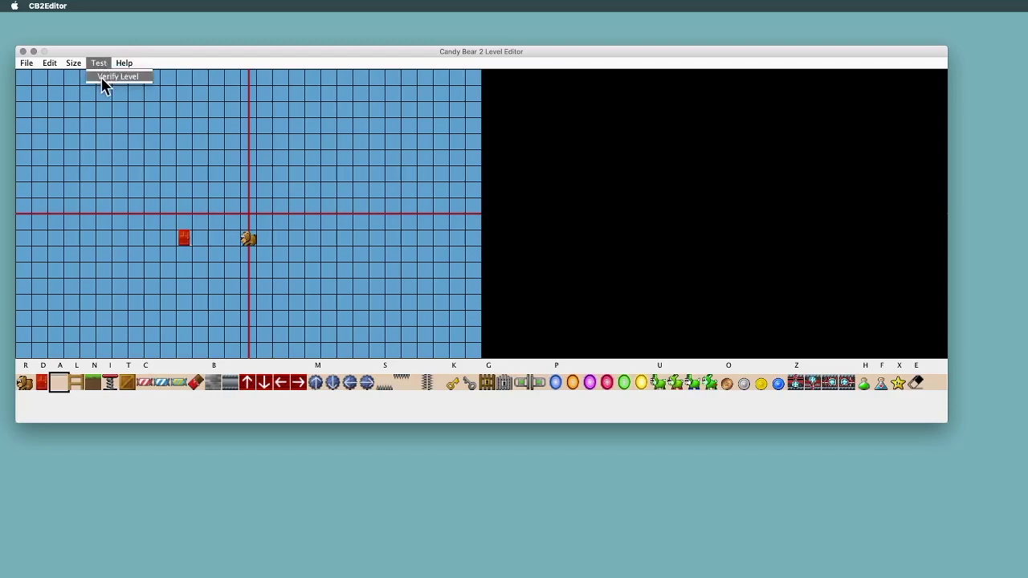
pyautogui.click(96, 62)
pyautogui.click(99, 65)
pyautogui.click(109, 80)
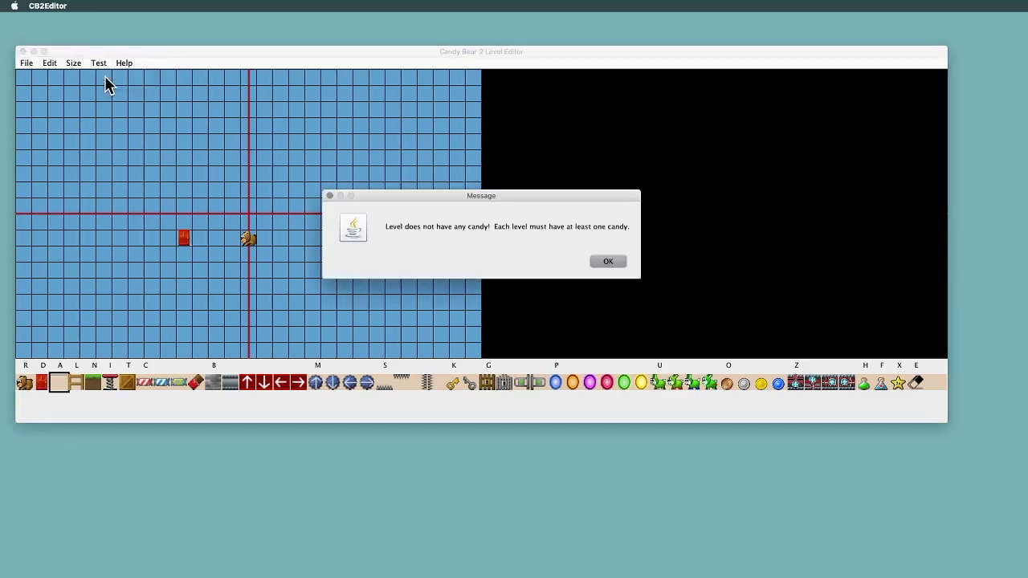
pyautogui.moveTo(449, 198); pyautogui.dragTo(360, 117)
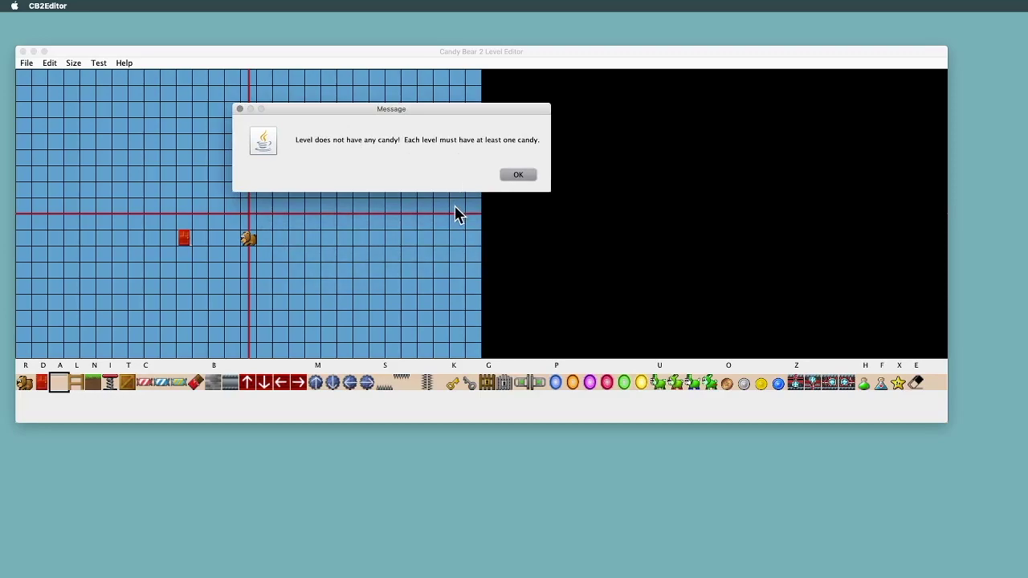
pyautogui.click(523, 178)
pyautogui.click(518, 176)
pyautogui.click(517, 176)
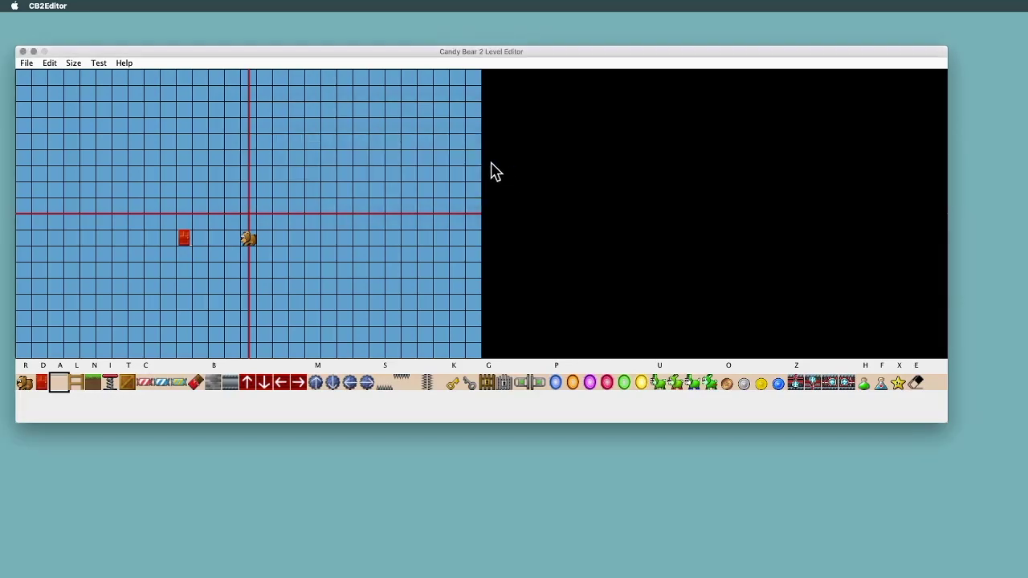
pyautogui.click(98, 64)
pyautogui.click(99, 62)
pyautogui.click(124, 65)
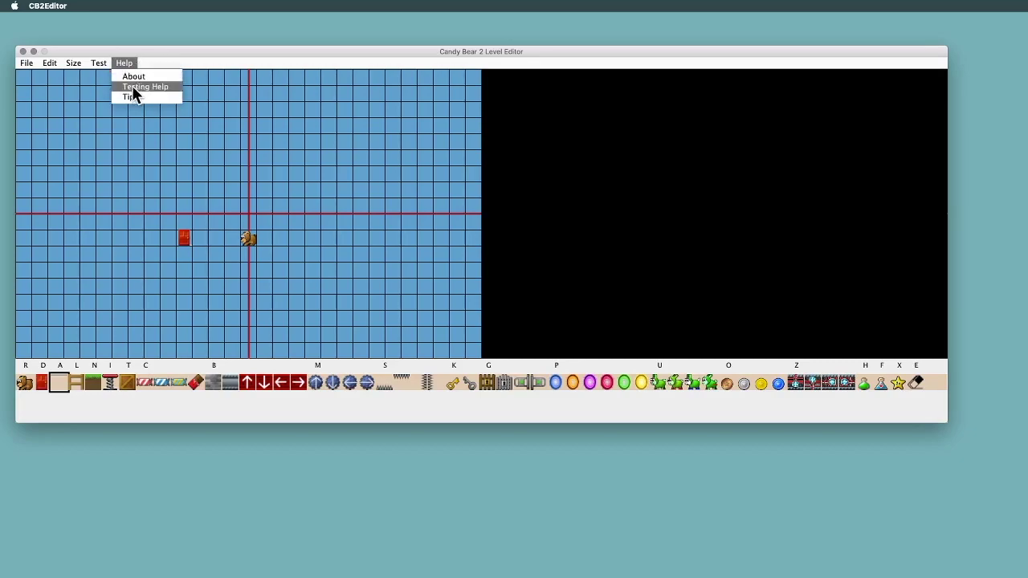
pyautogui.click(131, 86)
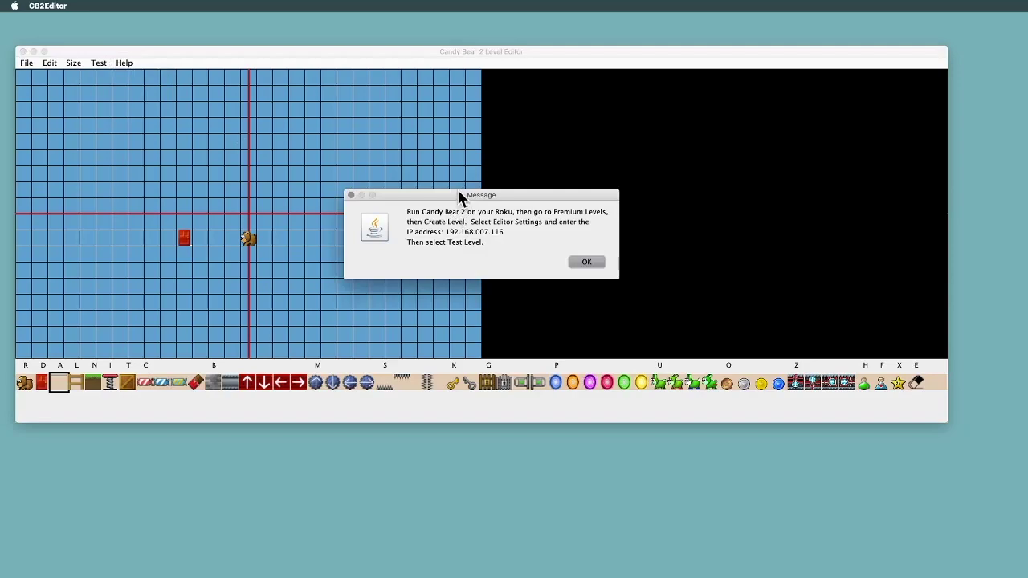
pyautogui.moveTo(459, 193); pyautogui.dragTo(315, 110)
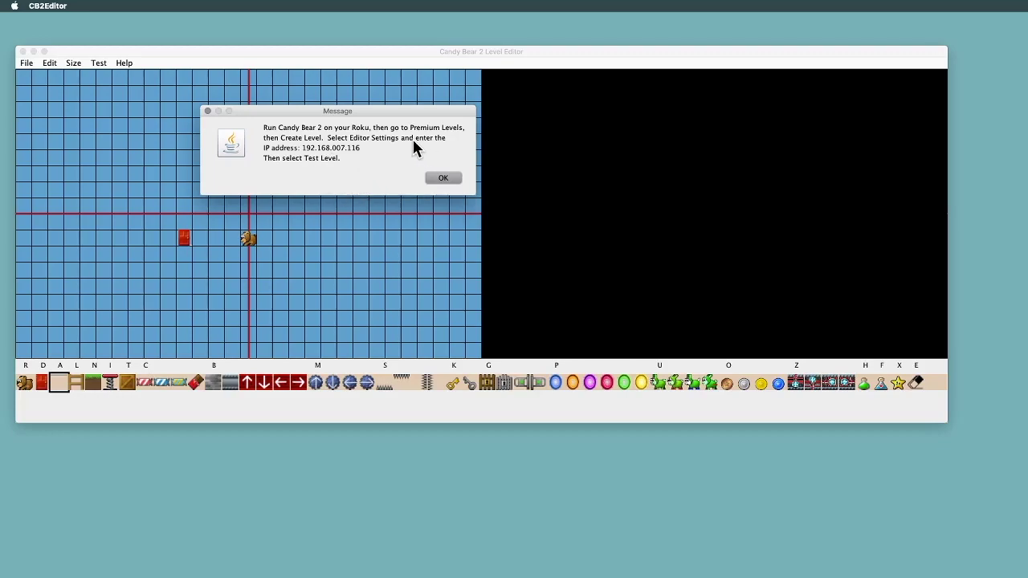
pyautogui.click(449, 182)
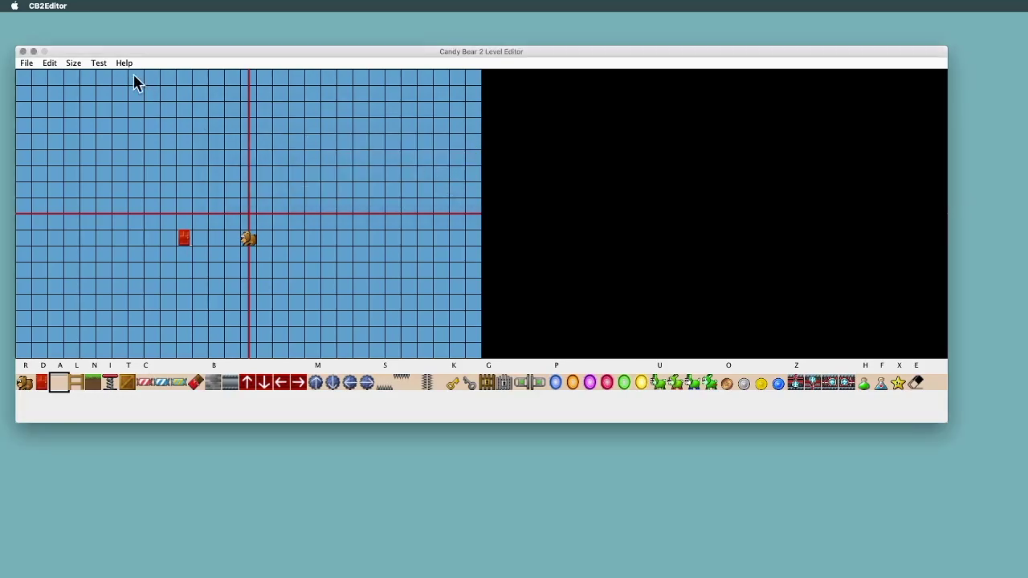
pyautogui.click(125, 64)
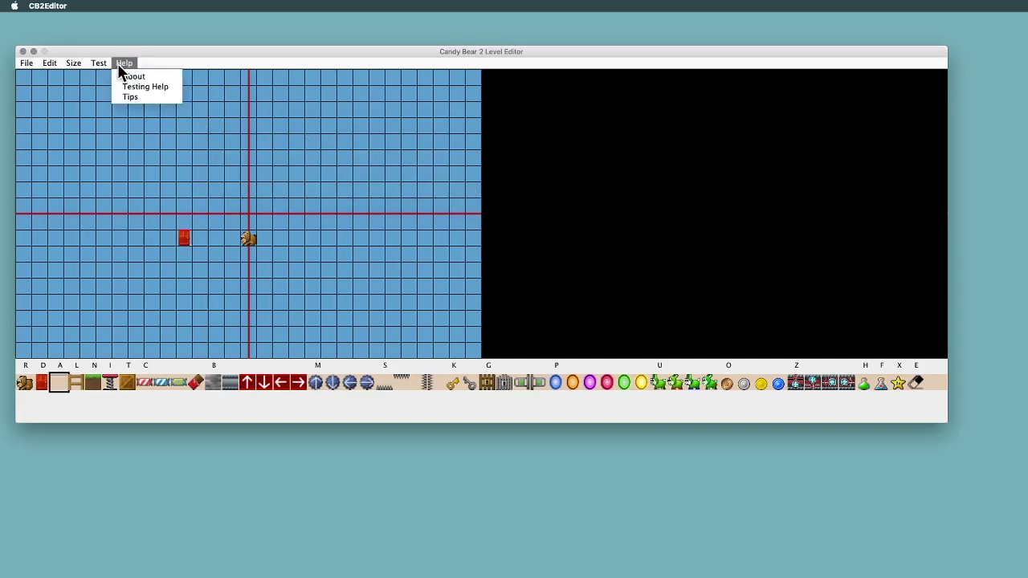
pyautogui.click(200, 69)
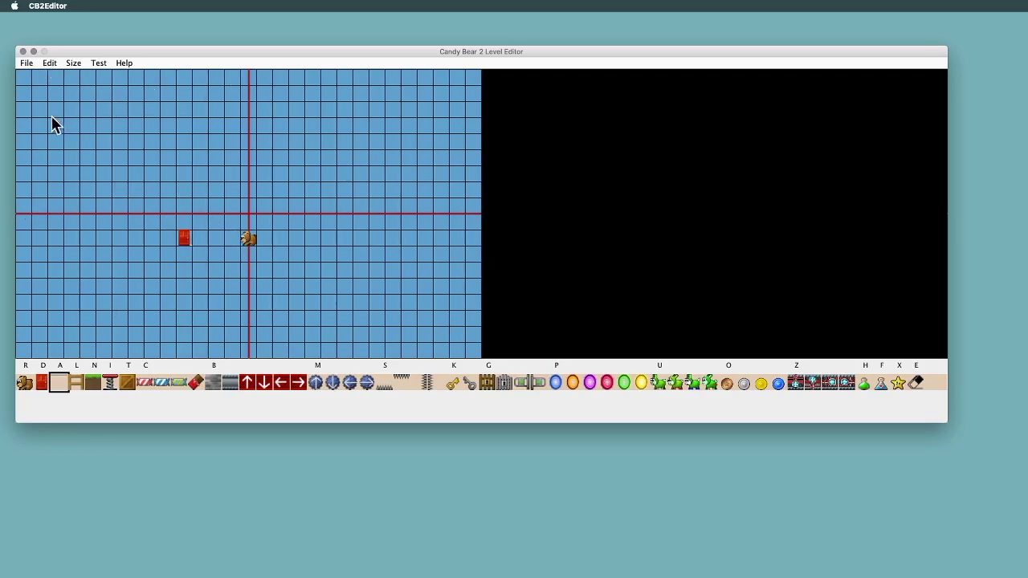
# Step: Set the level width to 35 columns
pyautogui.click(49, 62)
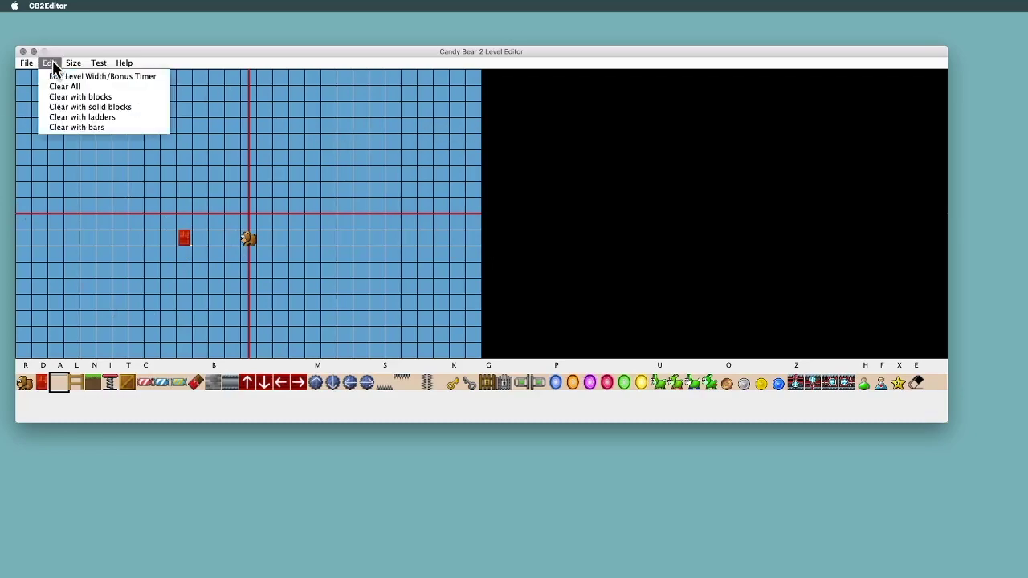
pyautogui.click(53, 76)
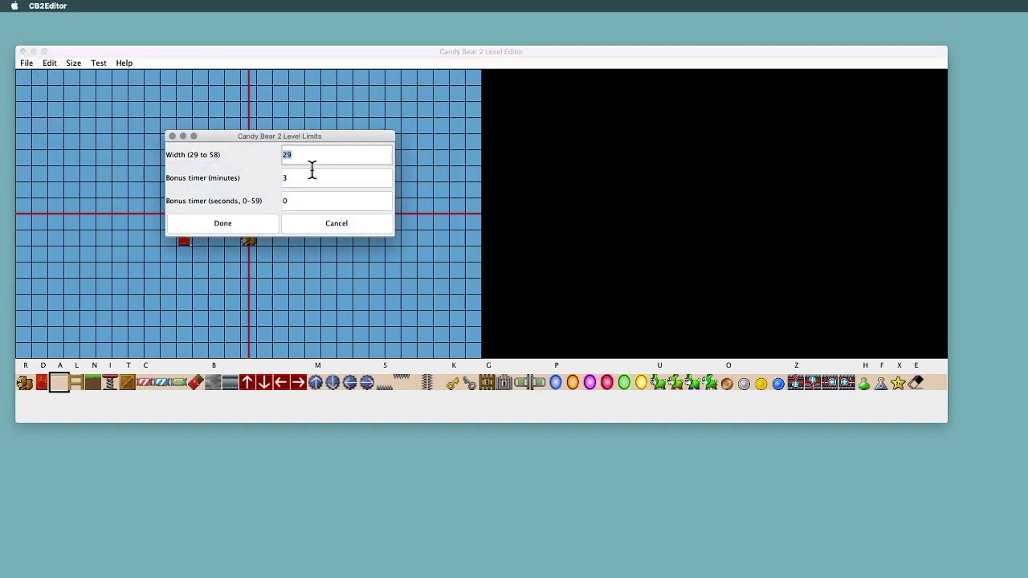
pyautogui.write('35')
pyautogui.click(241, 225)
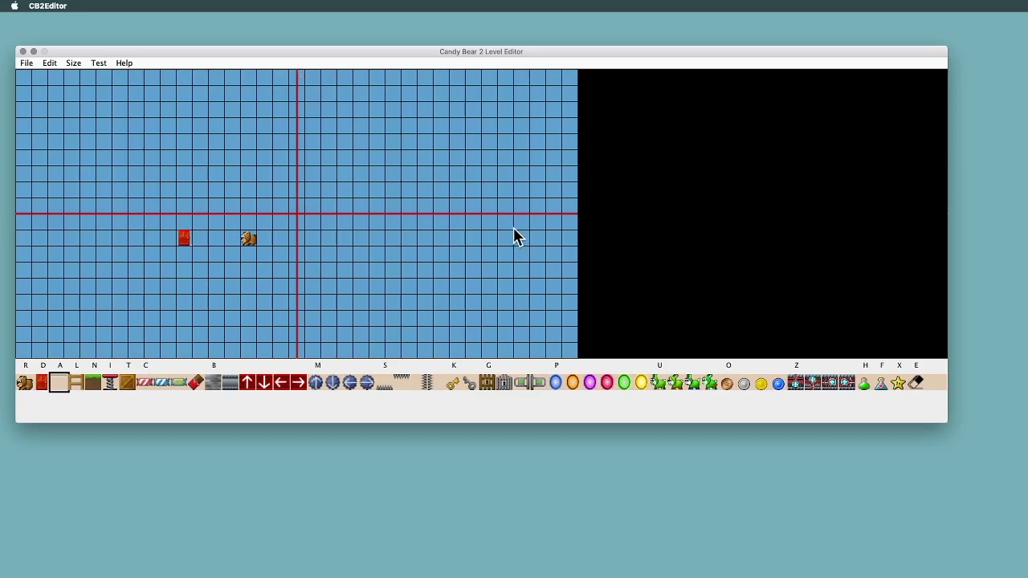
# Step: Raise the level width to the 58-column maximum
pyautogui.click(78, 72)
pyautogui.moveTo(50, 65)
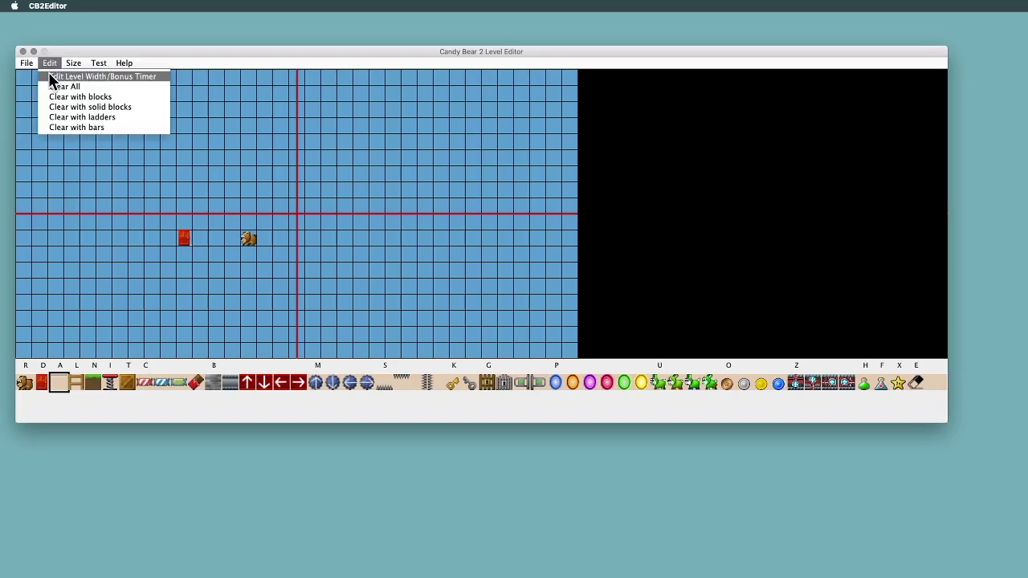
pyautogui.click(58, 75)
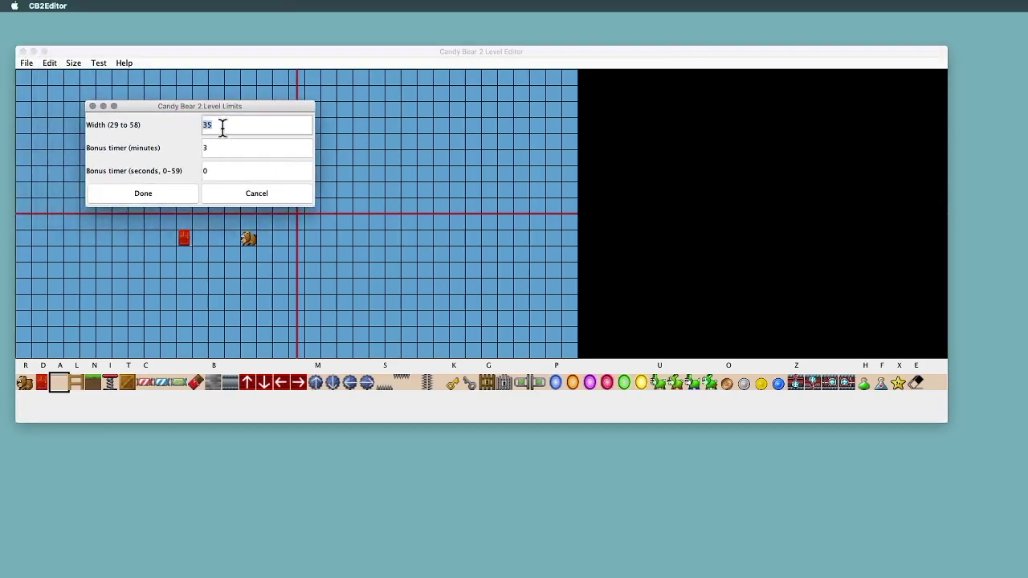
pyautogui.write('58')
pyautogui.click(167, 196)
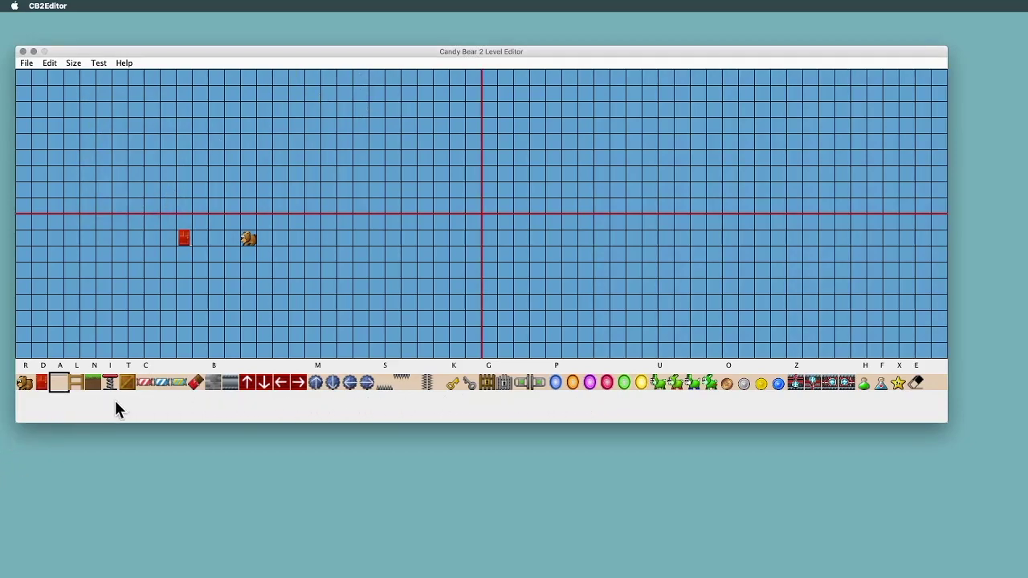
pyautogui.click(24, 386)
# Step: Move the bear to the bottom row and the red door near the top of the level
pyautogui.click(37, 386)
pyautogui.click(24, 386)
pyautogui.click(278, 351)
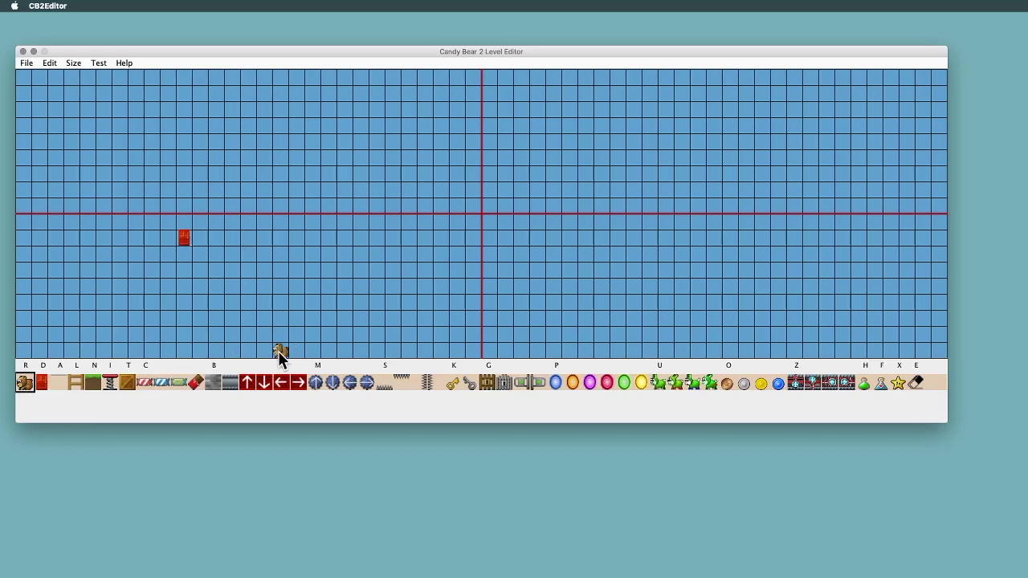
pyautogui.click(38, 382)
pyautogui.click(280, 142)
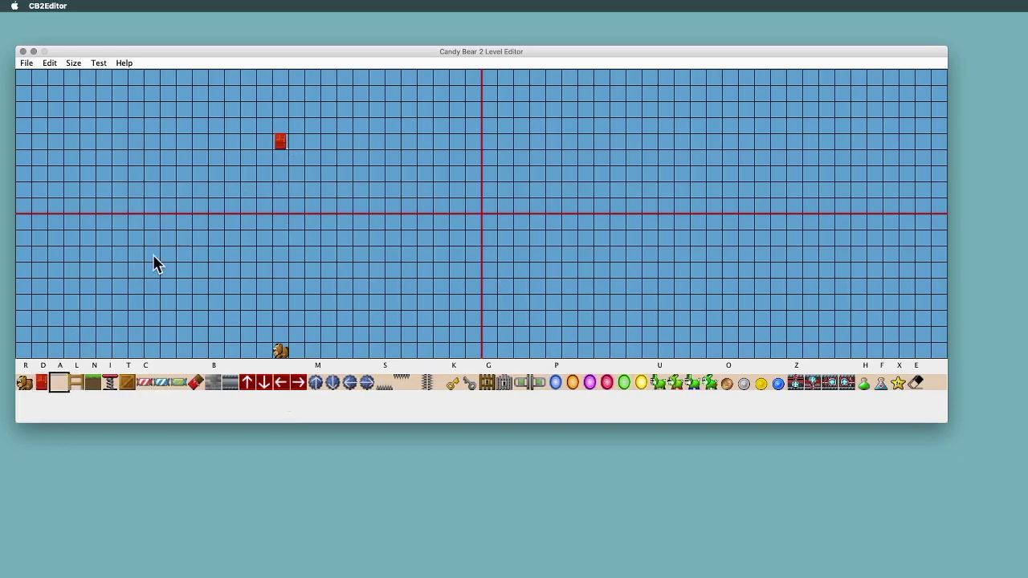
# Step: Paint and erase trial rows of blank tiles across the middle of the grid
pyautogui.moveTo(120, 262)
pyautogui.mouseDown()
pyautogui.moveTo(351, 240)
pyautogui.moveTo(309, 252)
pyautogui.mouseUp()
pyautogui.moveTo(355, 241); pyautogui.dragTo(225, 239, button='right')
pyautogui.moveTo(121, 273); pyautogui.dragTo(227, 274)
pyautogui.moveTo(232, 276); pyautogui.dragTo(110, 273, button='right')
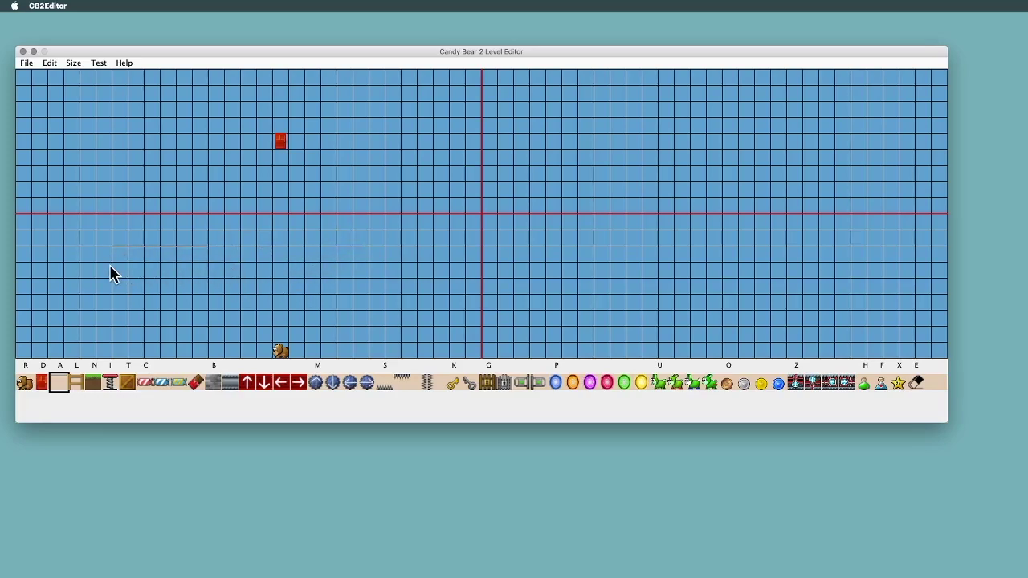
pyautogui.click(74, 382)
pyautogui.press('c')
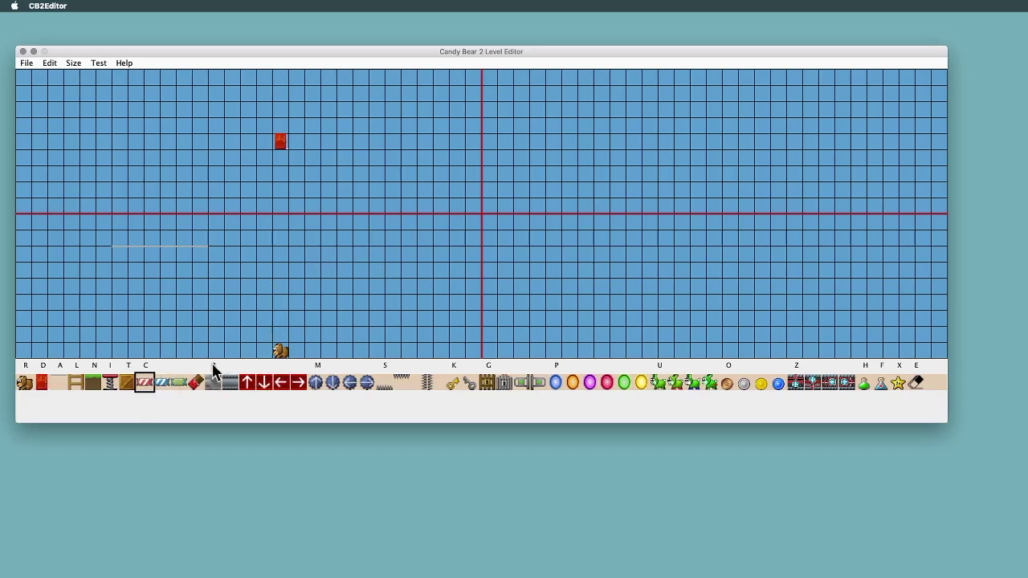
# Step: Place a red striped, a blue striped and a small green candy on the left side
pyautogui.press('c')
pyautogui.press('c')
pyautogui.press('c')
pyautogui.press('c')
pyautogui.press('c')
pyautogui.press('c')
pyautogui.press('c')
pyautogui.press('c')
pyautogui.press('c')
pyautogui.press('c')
pyautogui.press('c')
pyautogui.press('c')
pyautogui.press('c')
pyautogui.press('c')
pyautogui.press('c')
pyautogui.press('c')
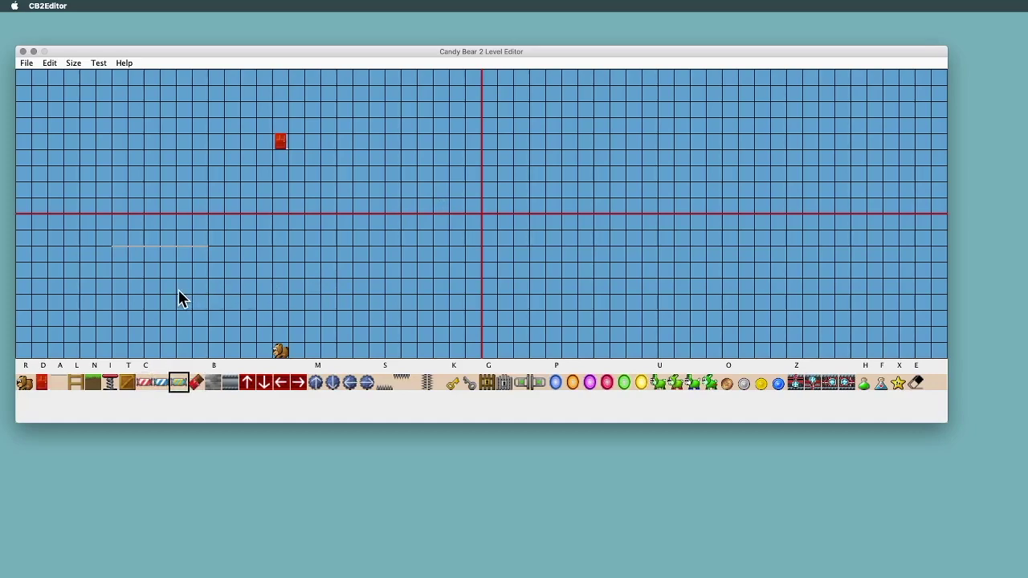
pyautogui.click(155, 303)
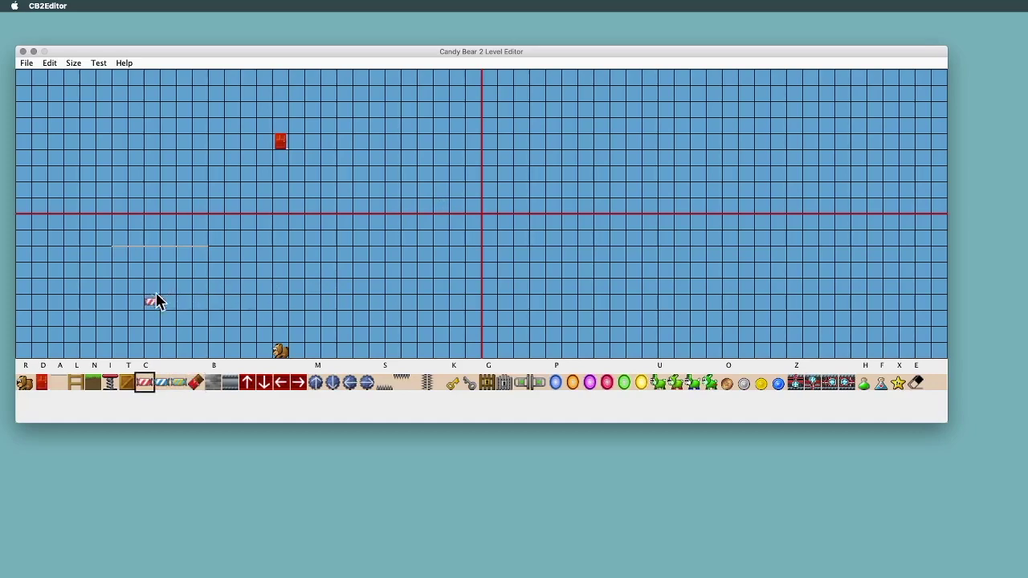
pyautogui.press('c')
pyautogui.click(248, 286)
pyautogui.press('c')
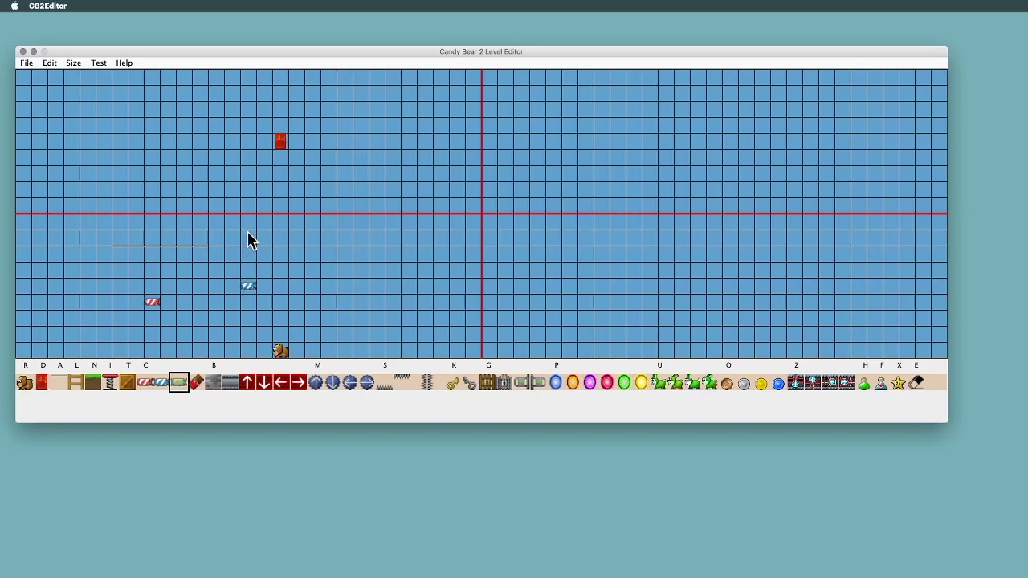
pyautogui.click(248, 235)
pyautogui.press('c')
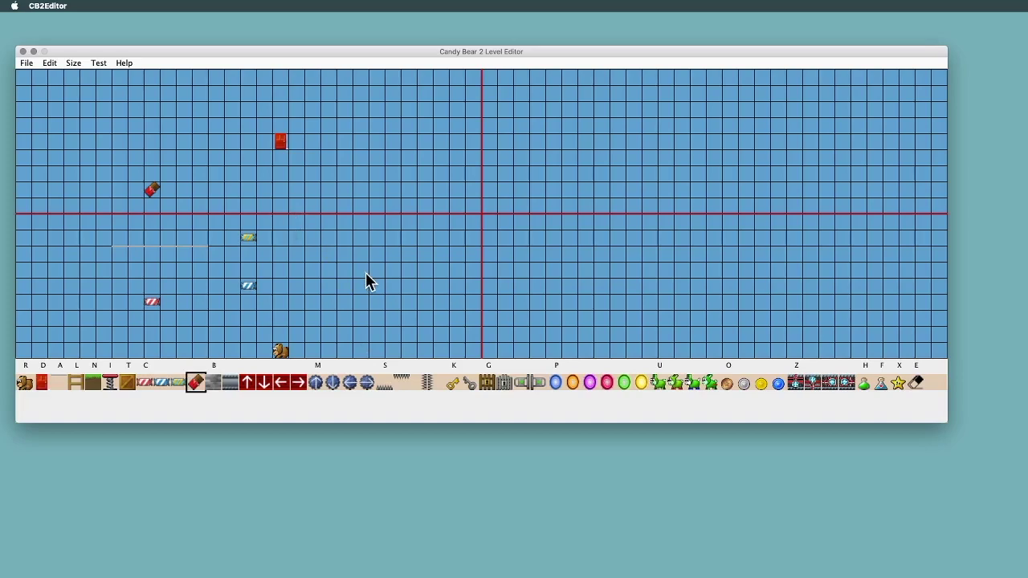
pyautogui.press('m')
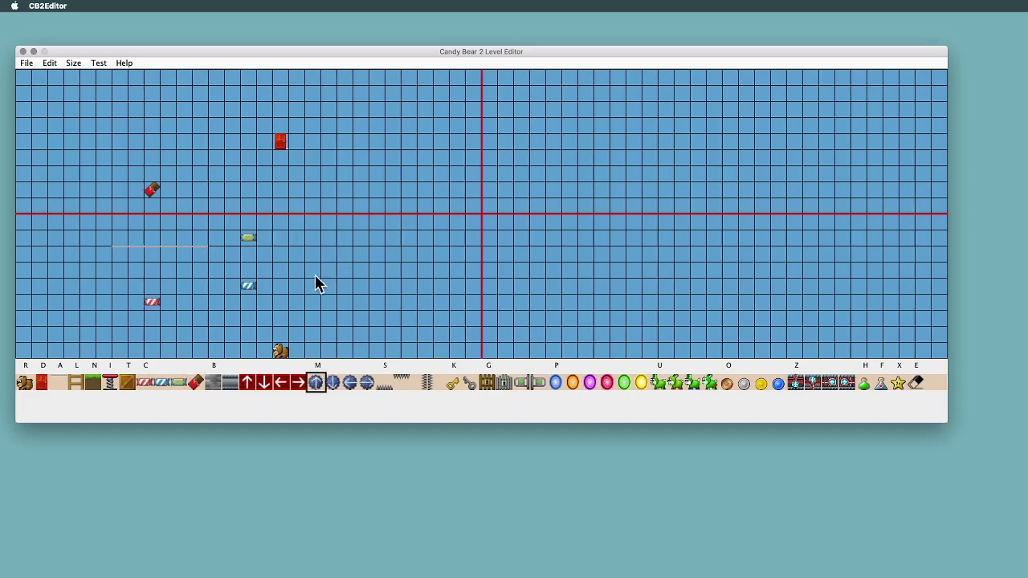
pyautogui.press('s')
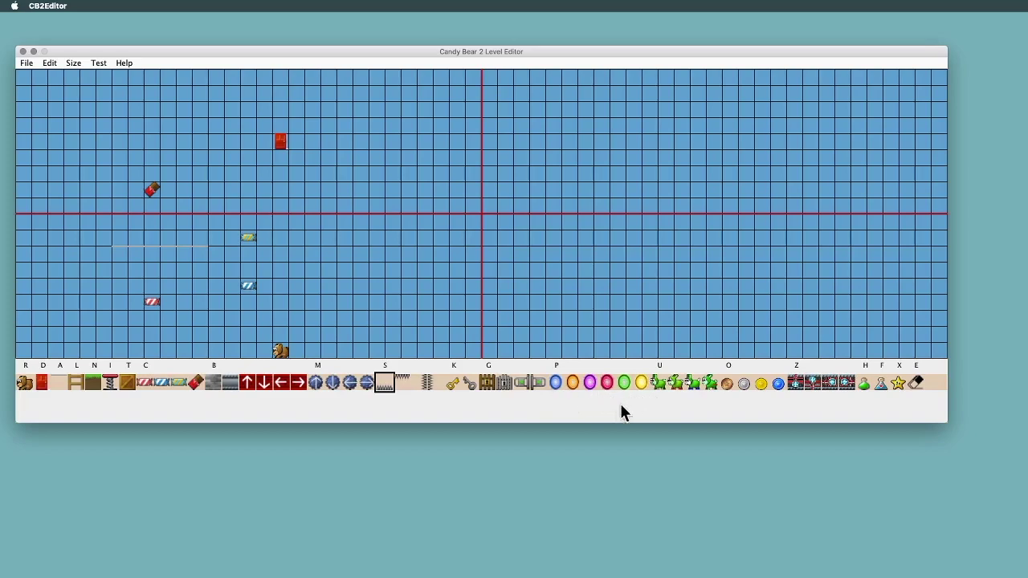
# Step: Place a blue portal near the centre, verify the level, then add its partner at the far left
pyautogui.click(555, 383)
pyautogui.click(431, 259)
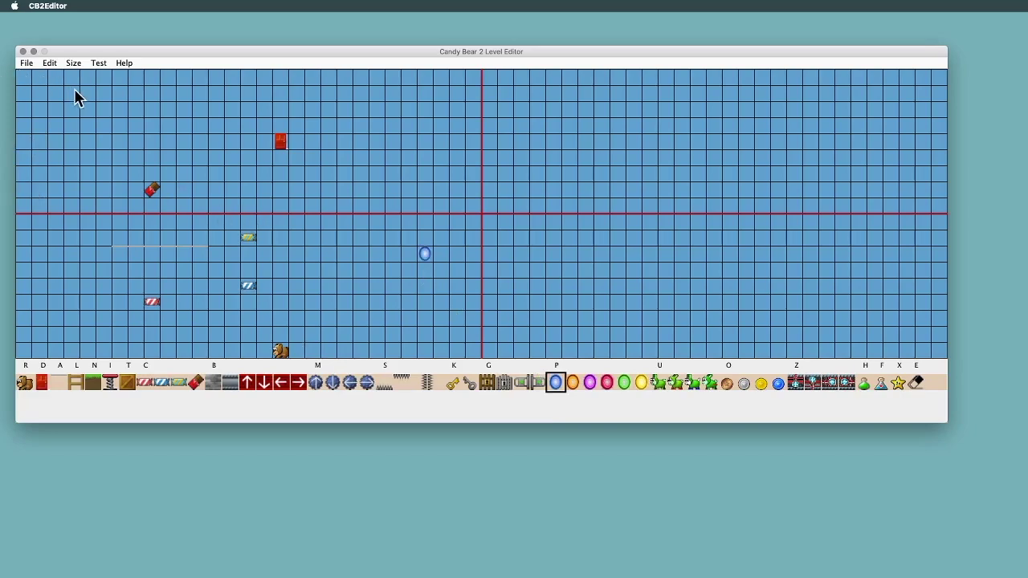
pyautogui.click(98, 64)
pyautogui.click(107, 80)
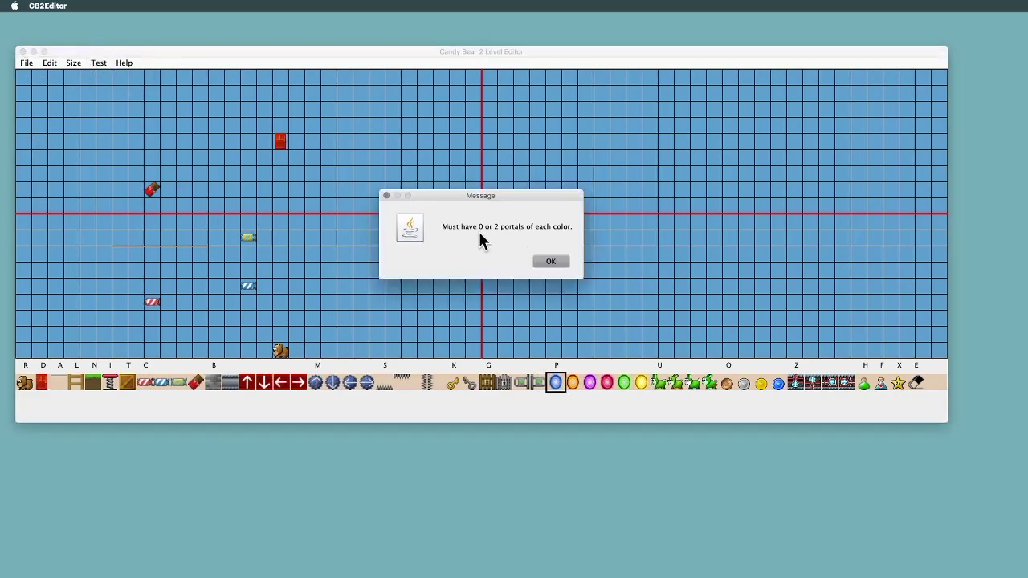
pyautogui.click(546, 262)
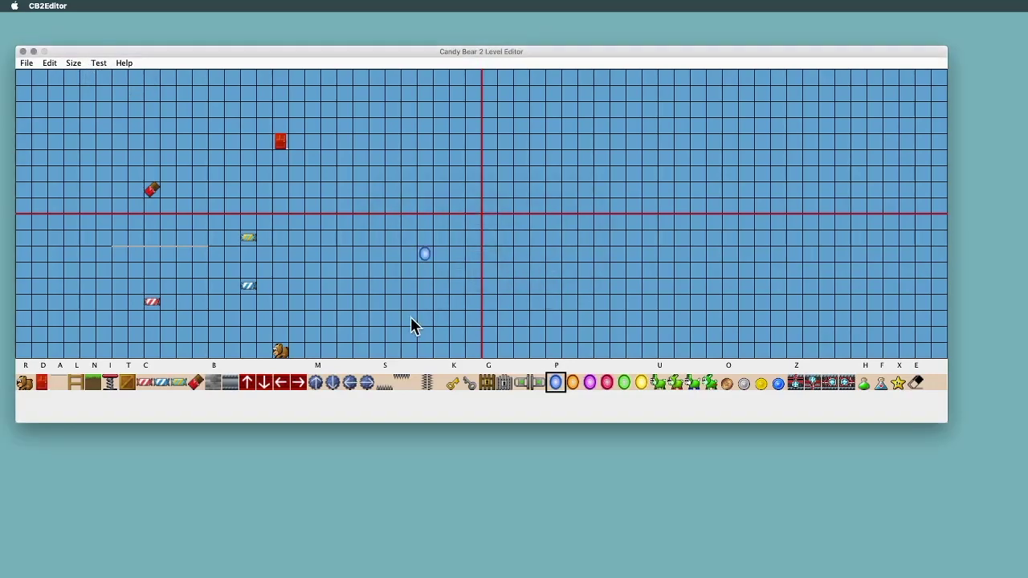
pyautogui.click(90, 299)
pyautogui.press('u')
# Step: Add a bottom-left dinosaur, a four-block grey platform with a dinosaur on it, and another bottom-row dinosaur
pyautogui.click(152, 351)
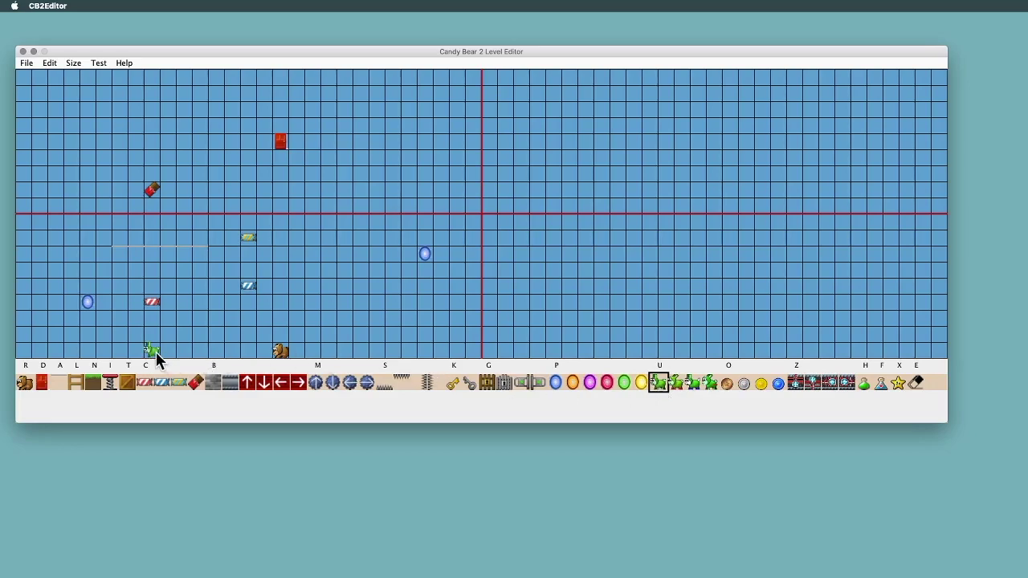
pyautogui.click(214, 383)
pyautogui.moveTo(328, 314); pyautogui.dragTo(374, 314)
pyautogui.click(674, 383)
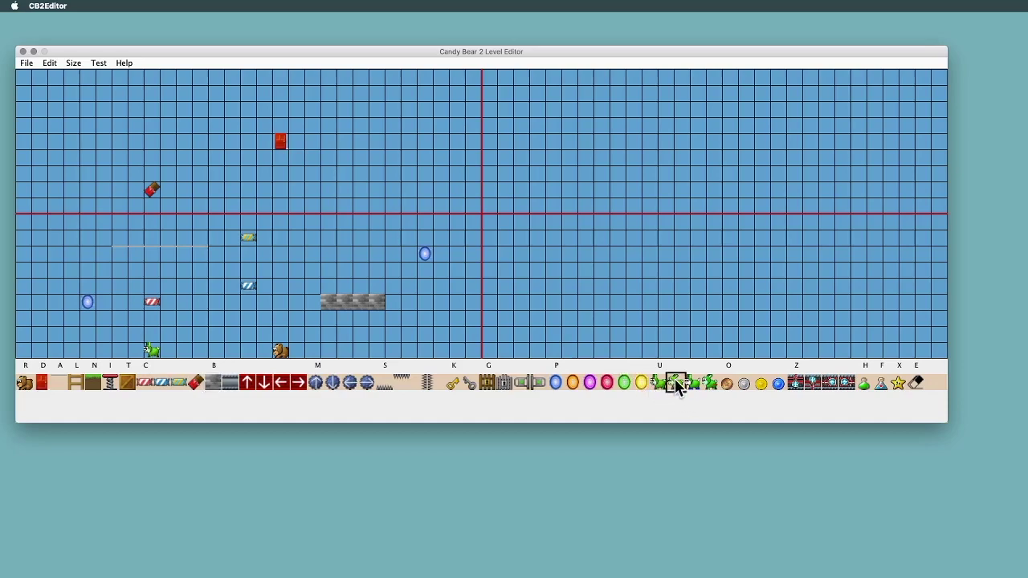
pyautogui.click(346, 286)
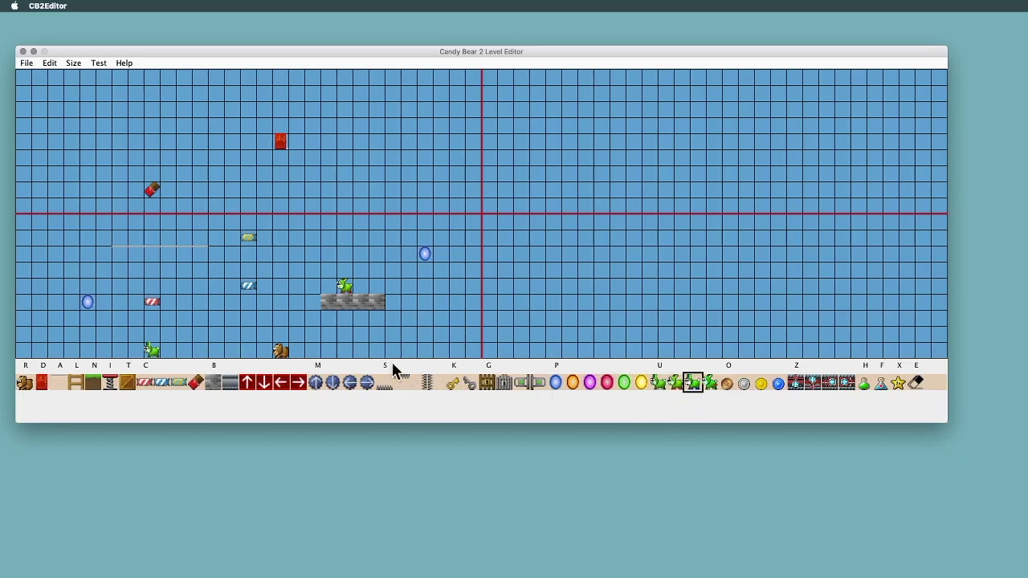
pyautogui.click(348, 354)
# Step: Draw a ladder up from the bottom row and add one more bottom-row dinosaur
pyautogui.click(75, 384)
pyautogui.moveTo(250, 354); pyautogui.dragTo(250, 301)
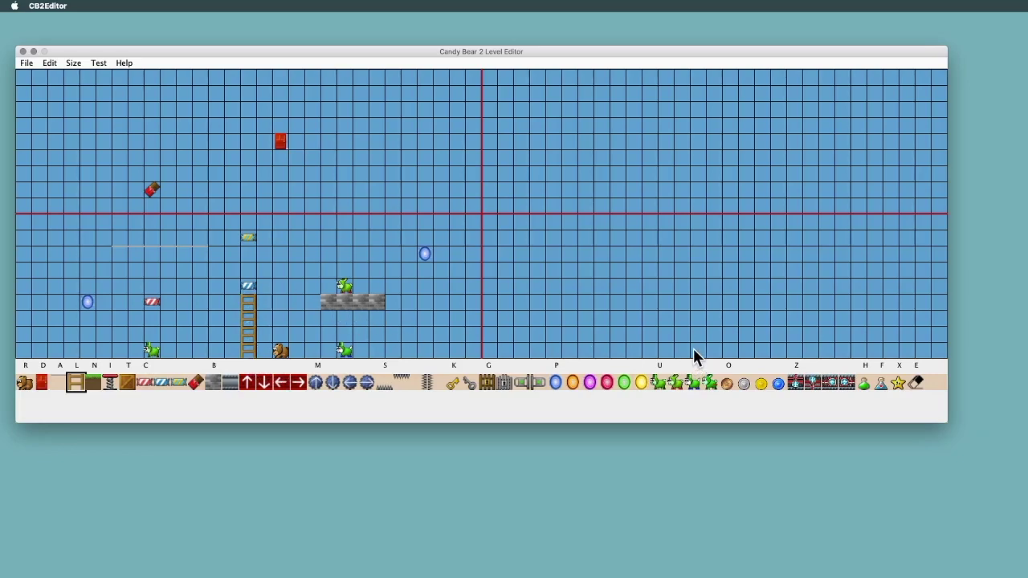
pyautogui.click(711, 385)
pyautogui.click(438, 353)
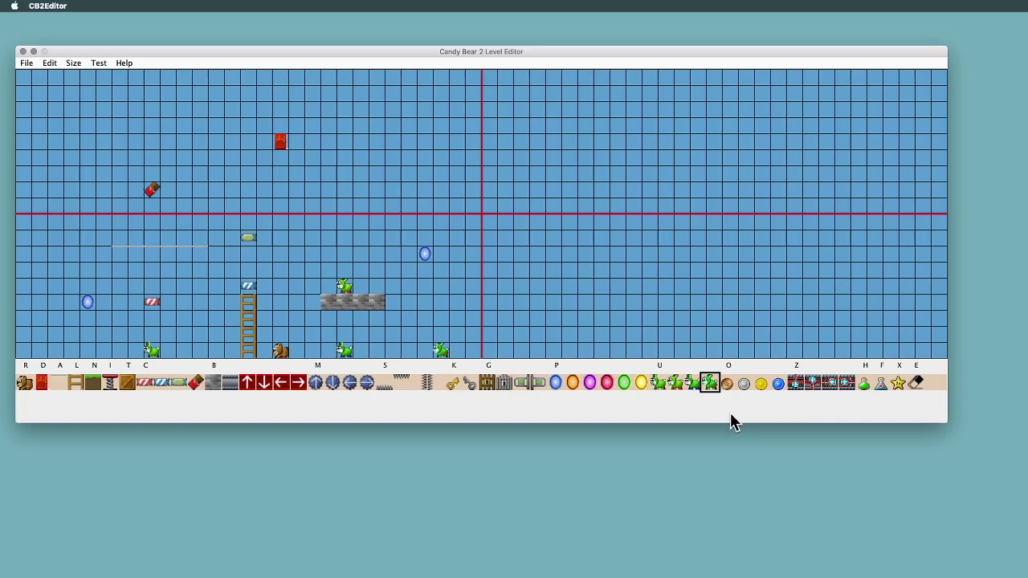
# Step: Put Z-group tiles at both ends of the grey platform and two more beneath it
pyautogui.click(797, 384)
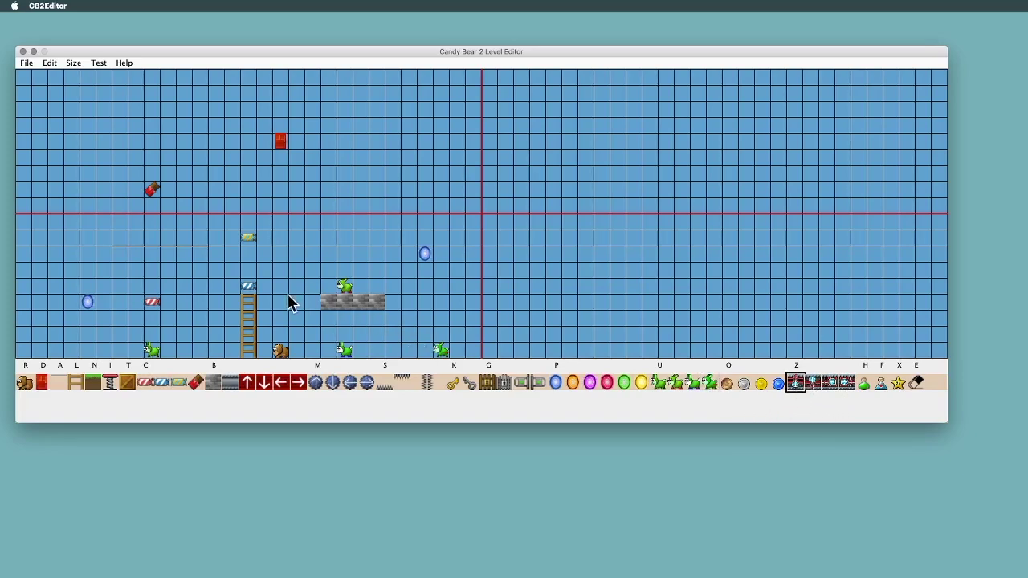
pyautogui.click(313, 303)
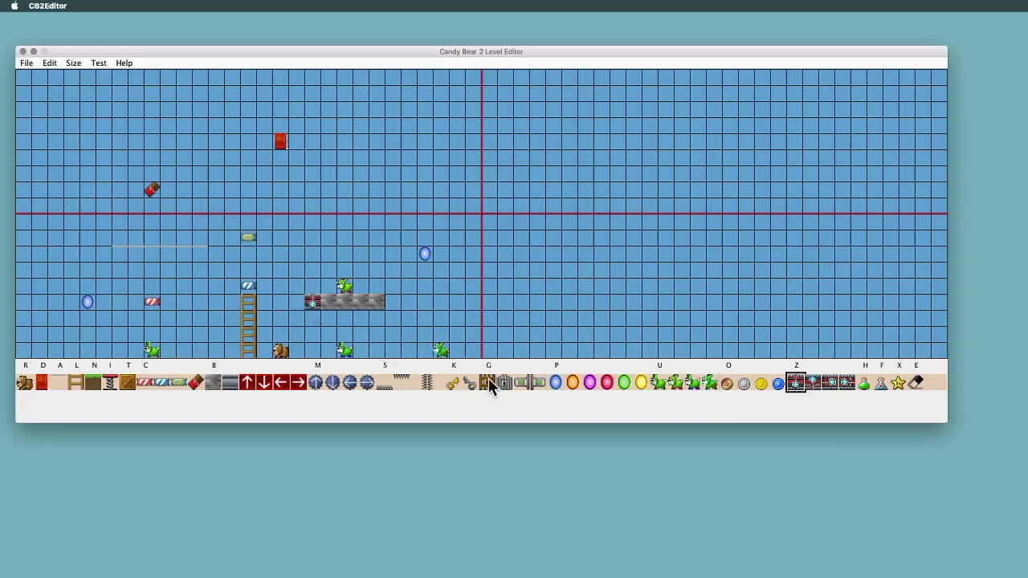
pyautogui.click(812, 384)
pyautogui.click(393, 303)
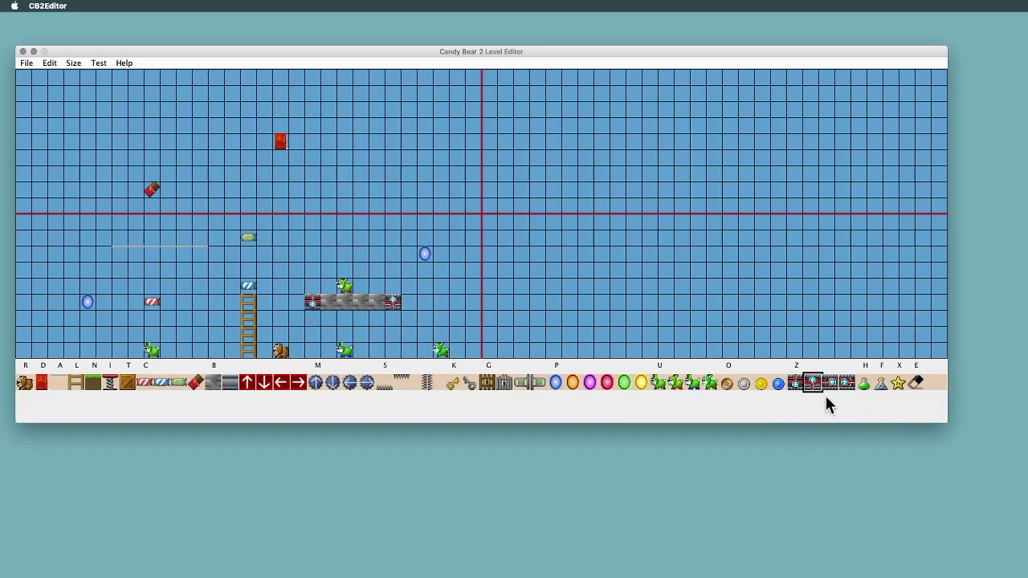
pyautogui.click(329, 318)
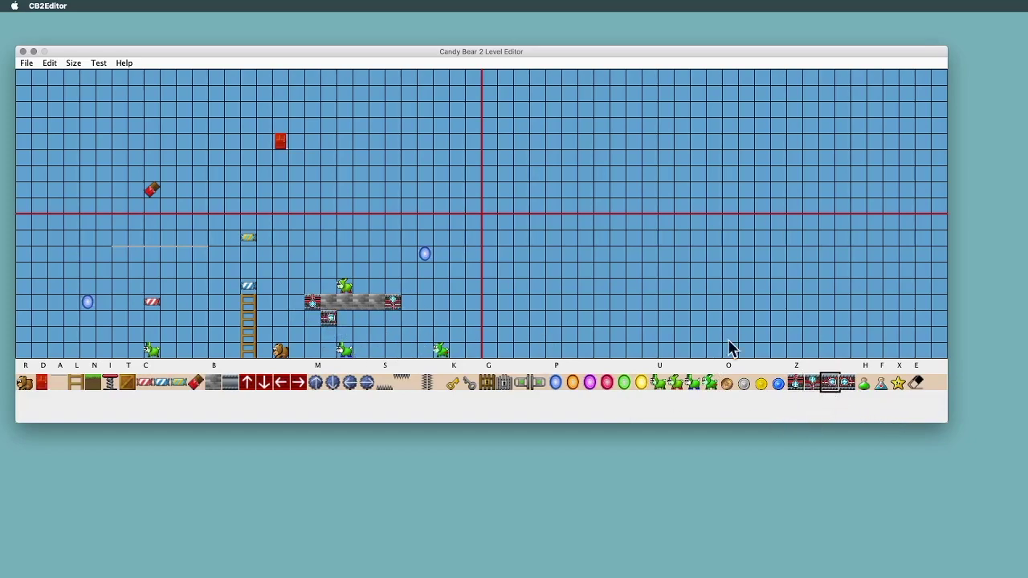
pyautogui.click(377, 318)
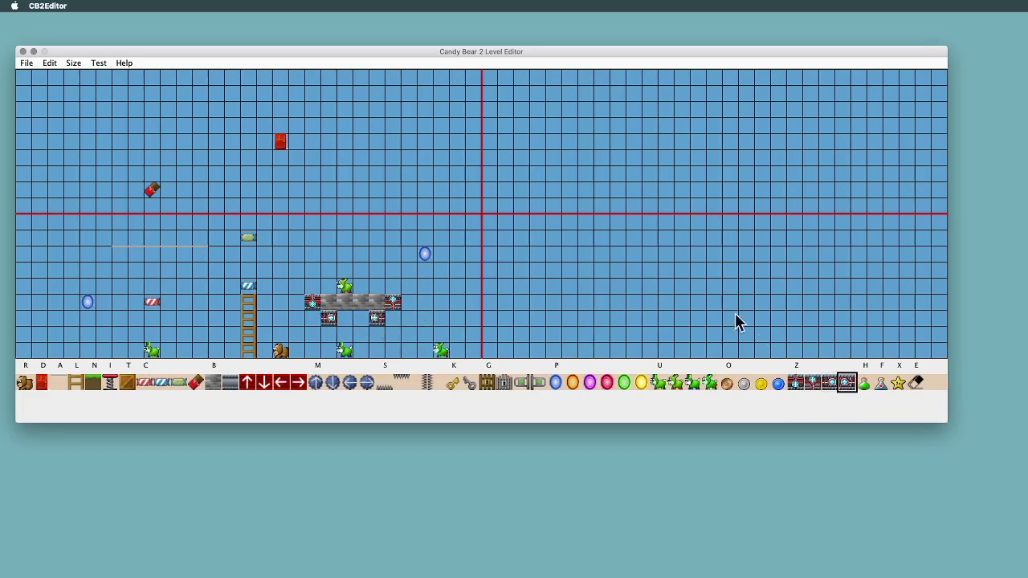
pyautogui.click(916, 383)
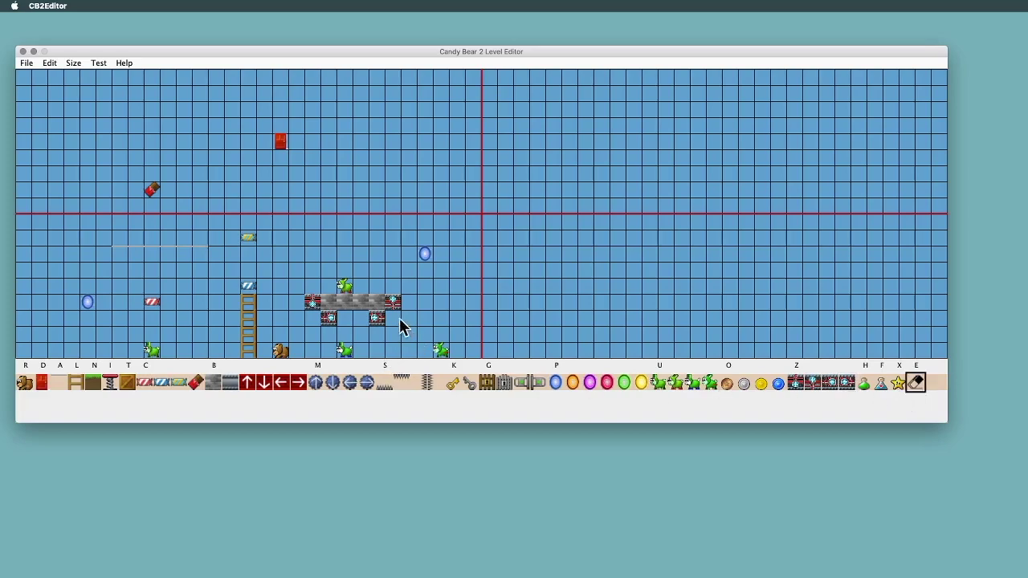
# Step: Erase the conveyor, the two blocks beneath it and the tall ladder
pyautogui.click(372, 311)
pyautogui.moveTo(370, 307); pyautogui.dragTo(313, 303)
pyautogui.click(329, 318)
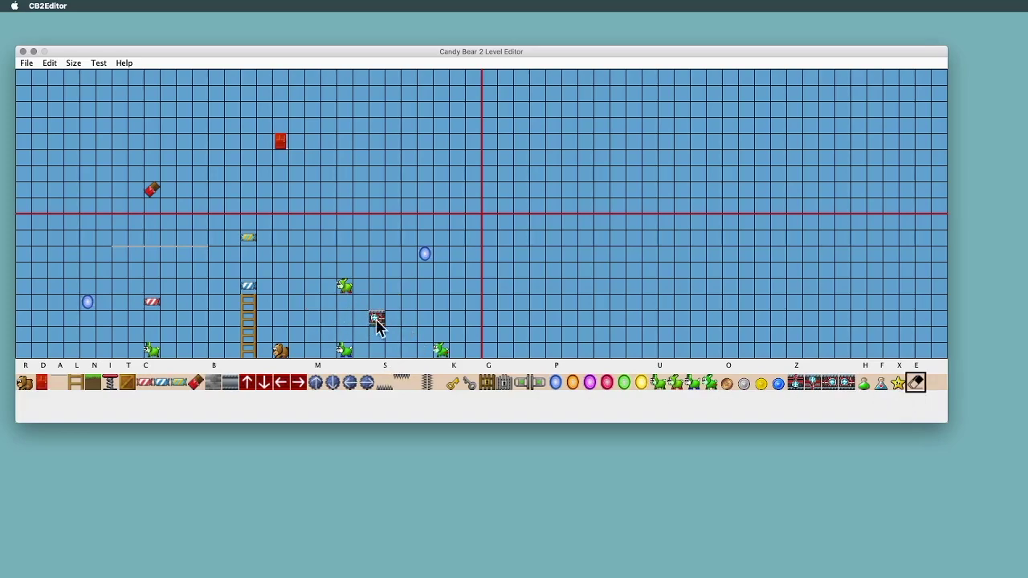
pyautogui.click(377, 318)
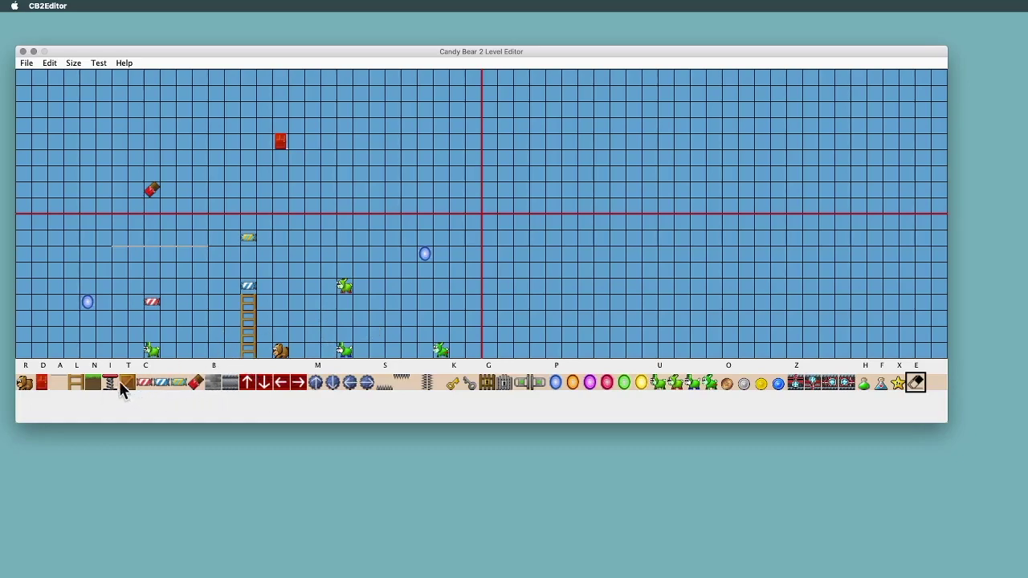
pyautogui.click(80, 382)
# Step: Place two ladders in the middle of the level, then remove them again
pyautogui.click(250, 321)
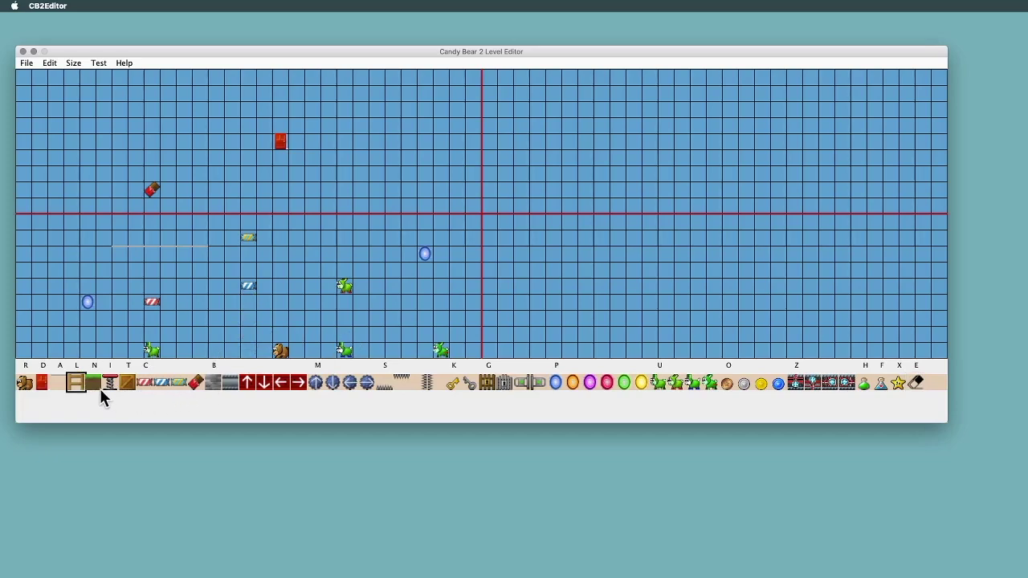
pyautogui.click(346, 301)
pyautogui.click(332, 343)
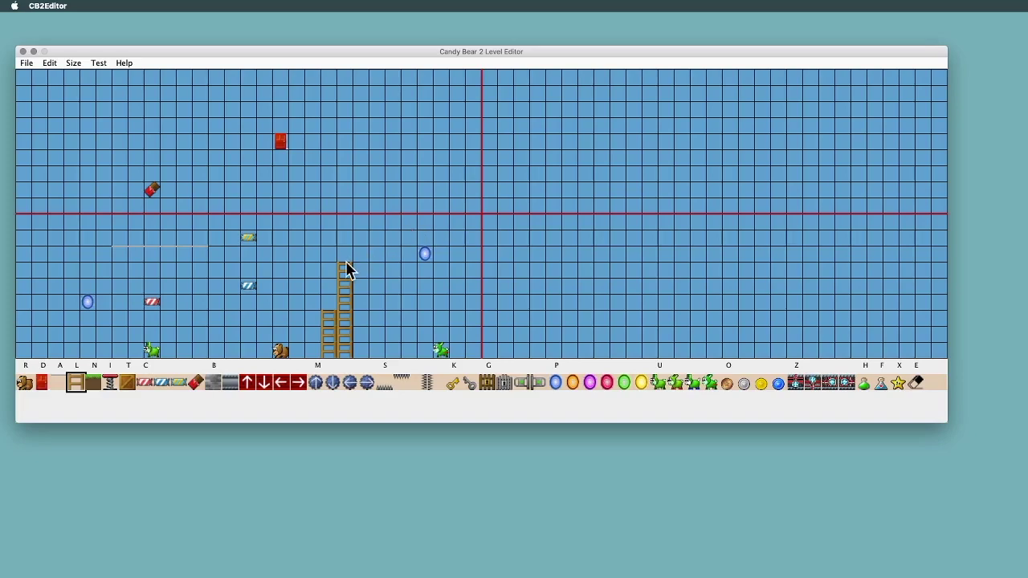
pyautogui.click(346, 282)
pyautogui.click(332, 330)
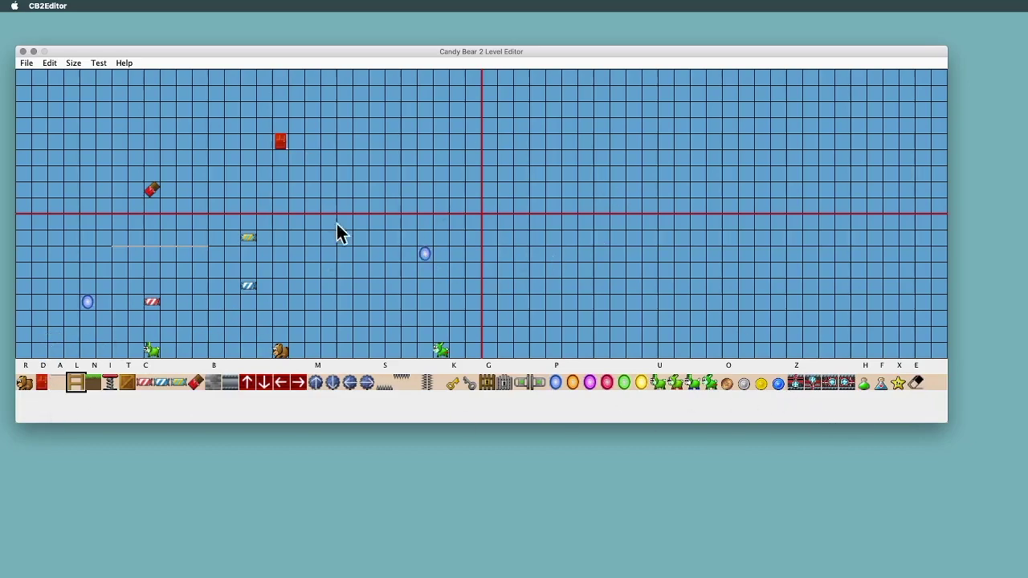
pyautogui.click(27, 63)
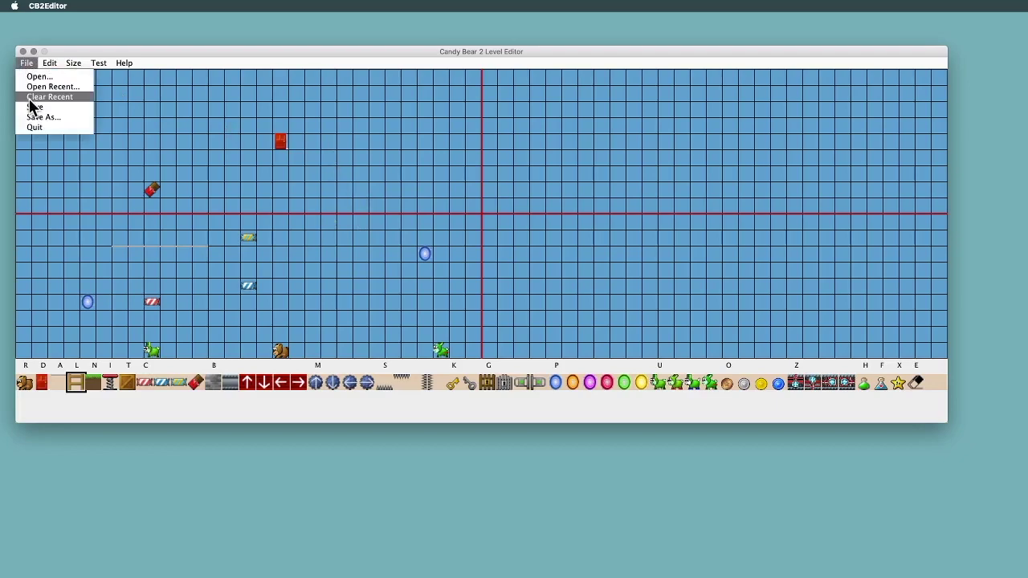
pyautogui.click(27, 64)
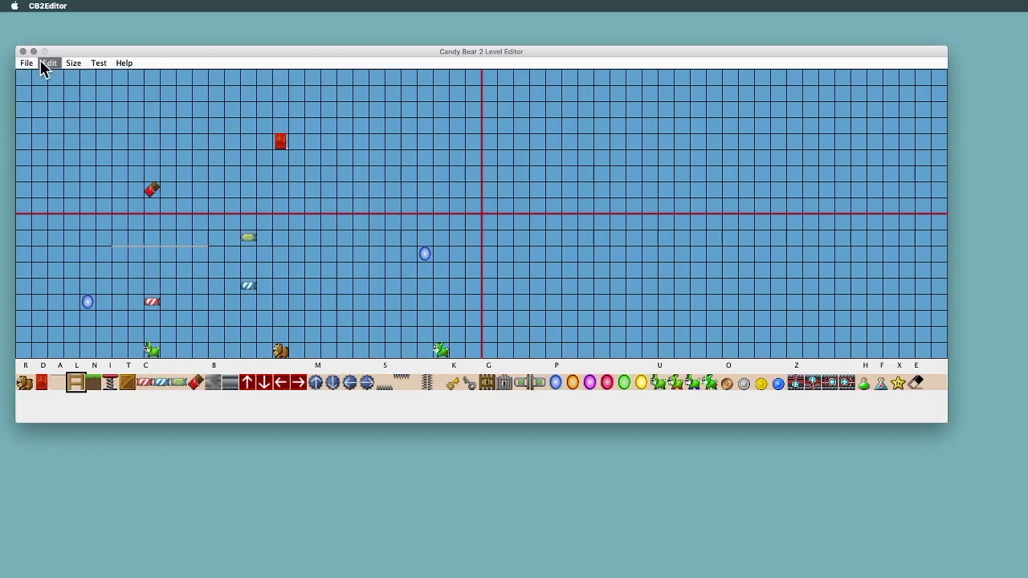
pyautogui.click(48, 64)
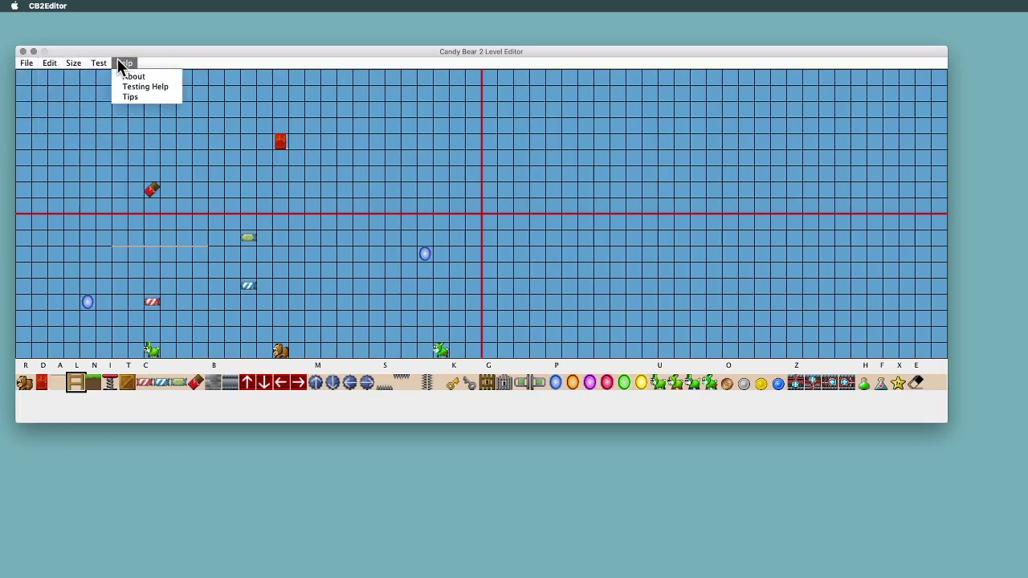
pyautogui.click(53, 67)
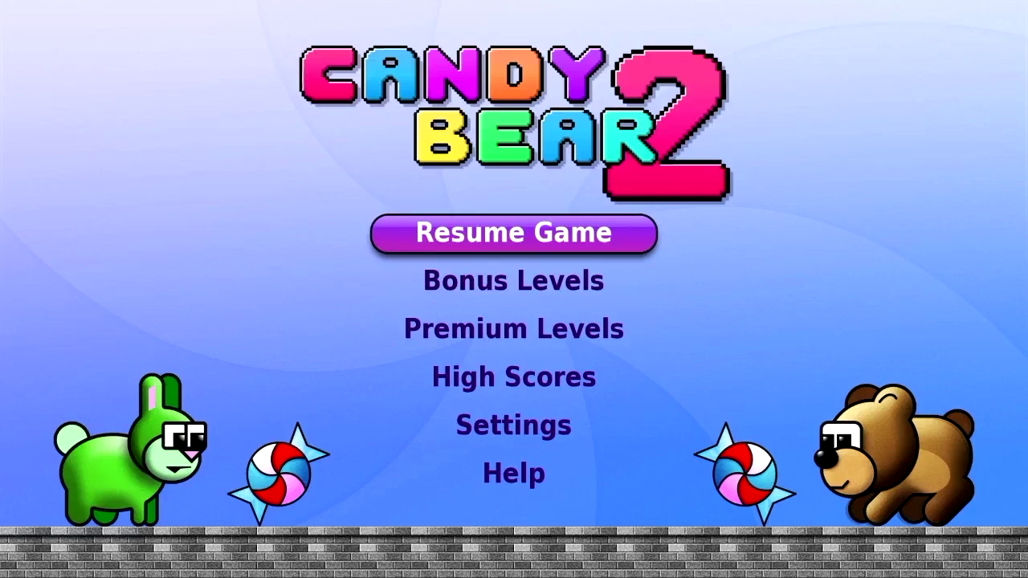
# Step: From the title menu, enter Premium Levels to reach the Premium, Community, Personal and Create Level options
pyautogui.press('Down')
pyautogui.press('Down')
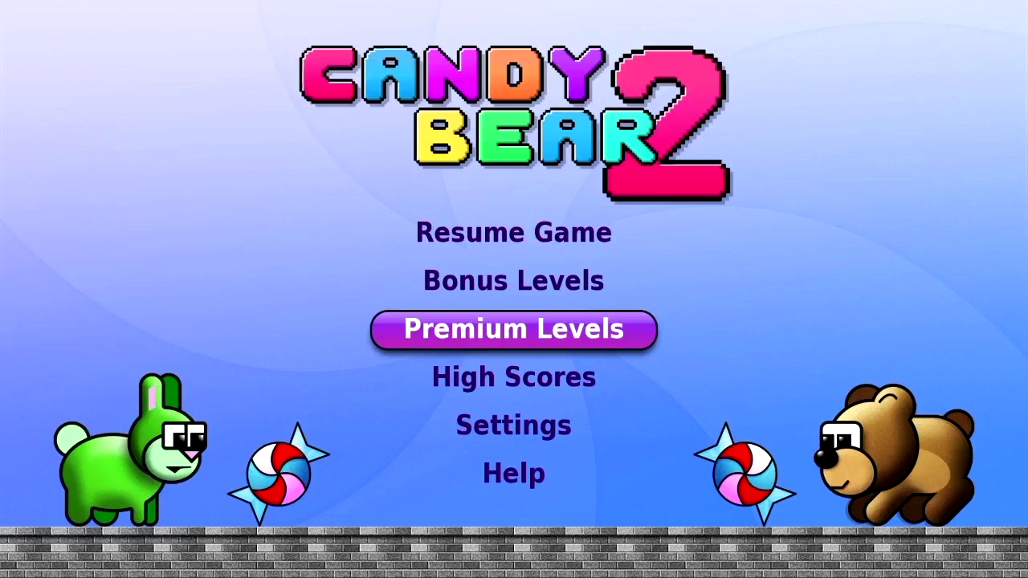
pyautogui.press('Return')
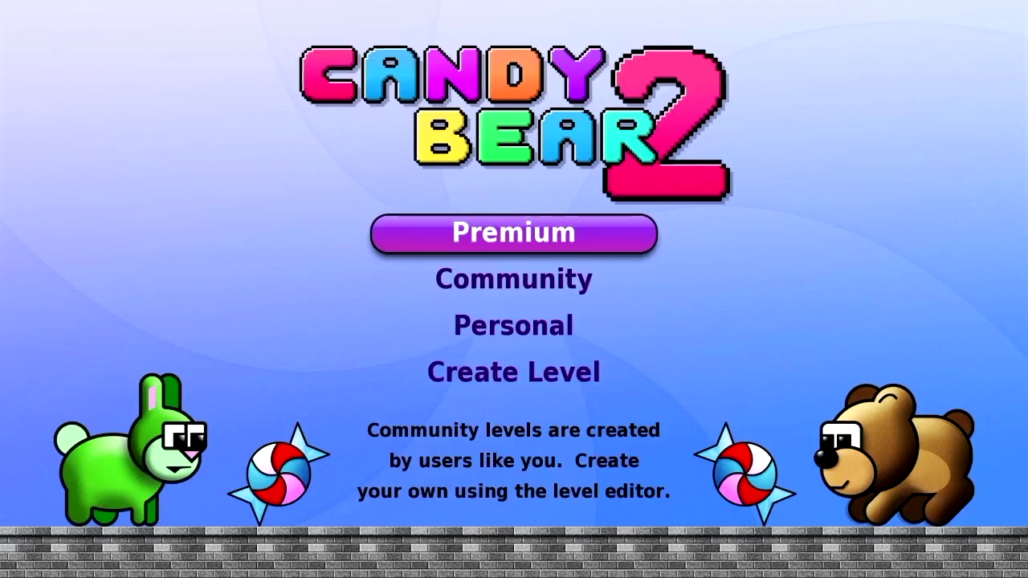
pyautogui.press('Down')
pyautogui.press('Down')
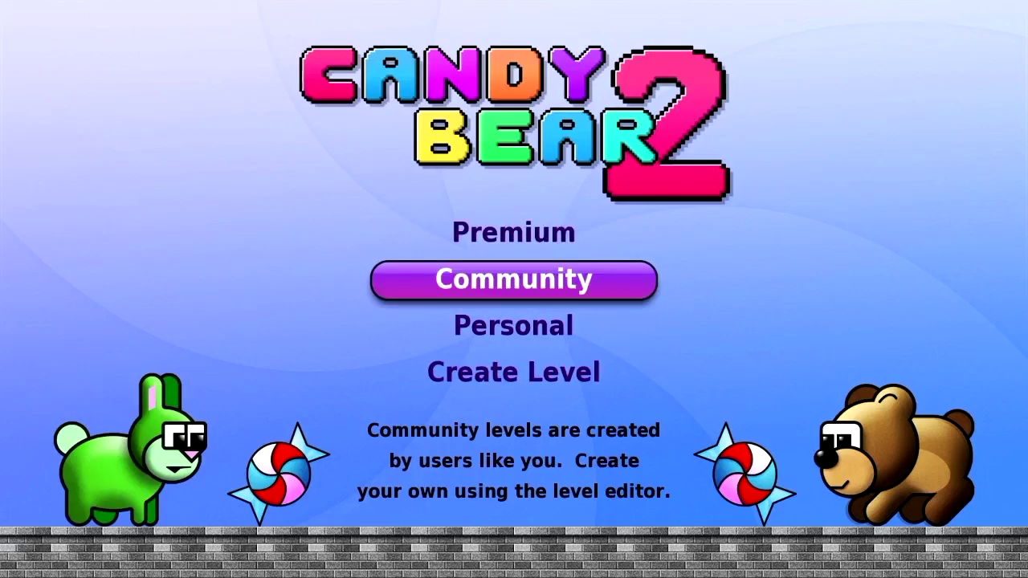
pyautogui.press('Down')
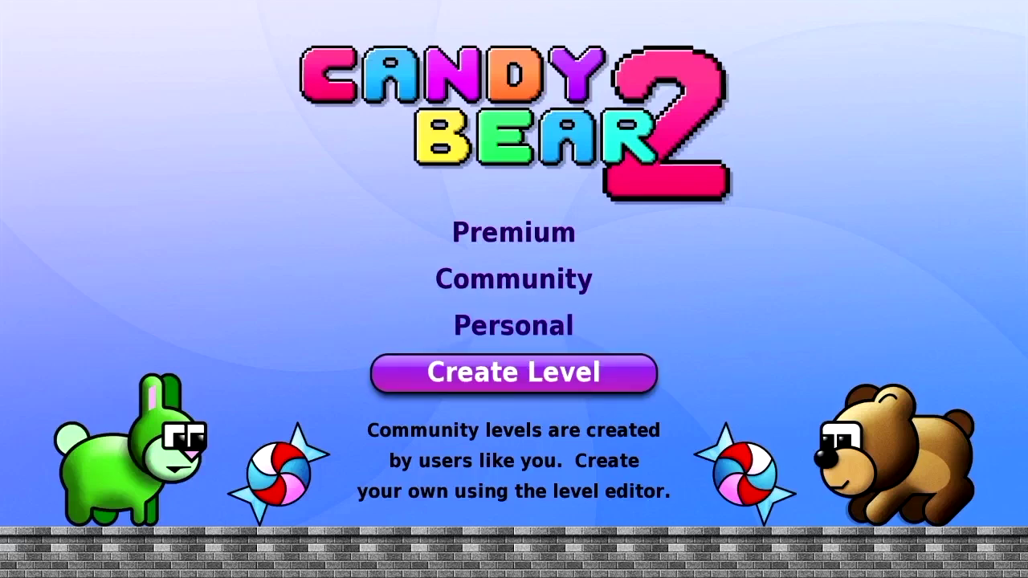
pyautogui.press('Up')
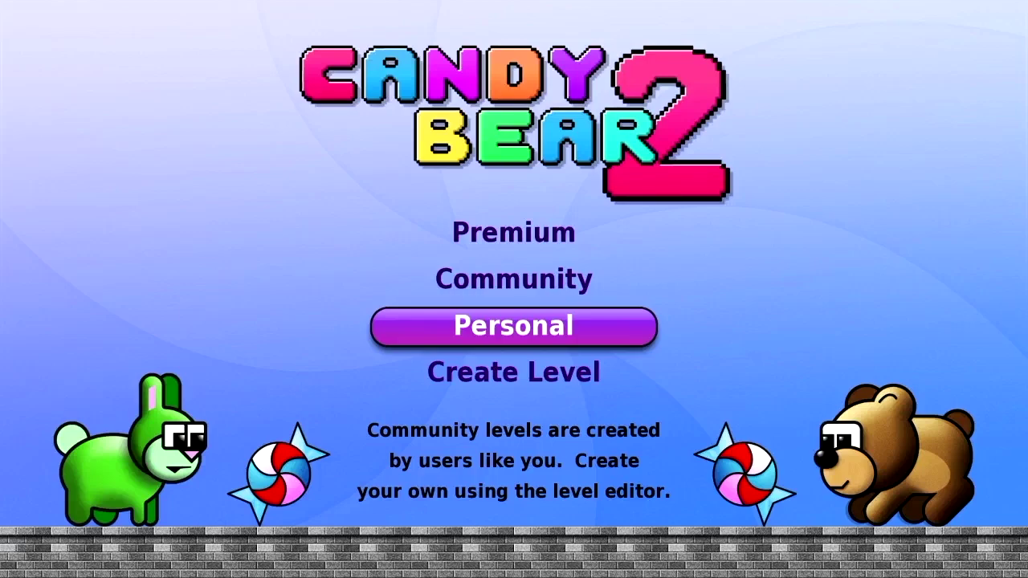
pyautogui.press('Up')
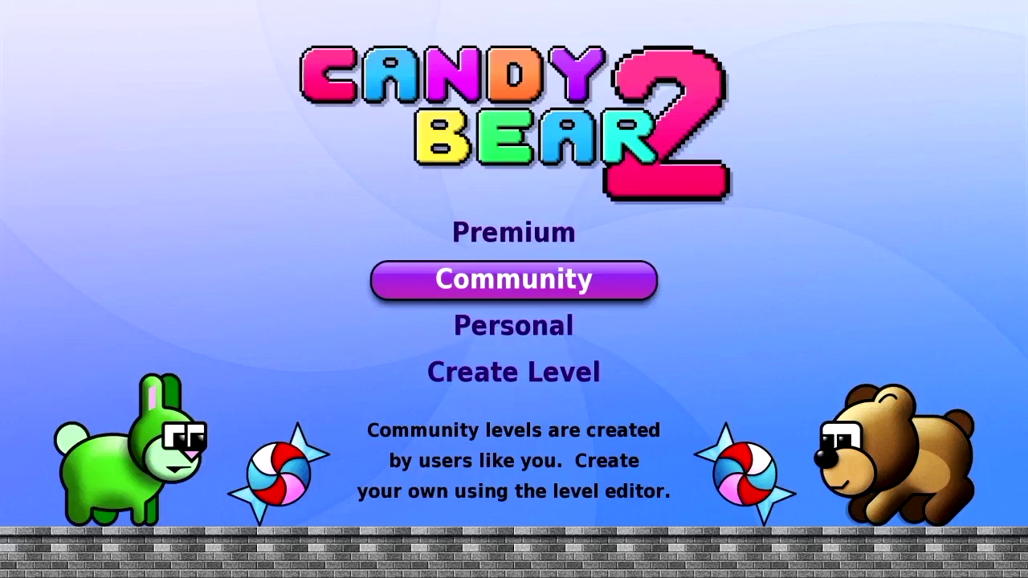
pyautogui.press('Up')
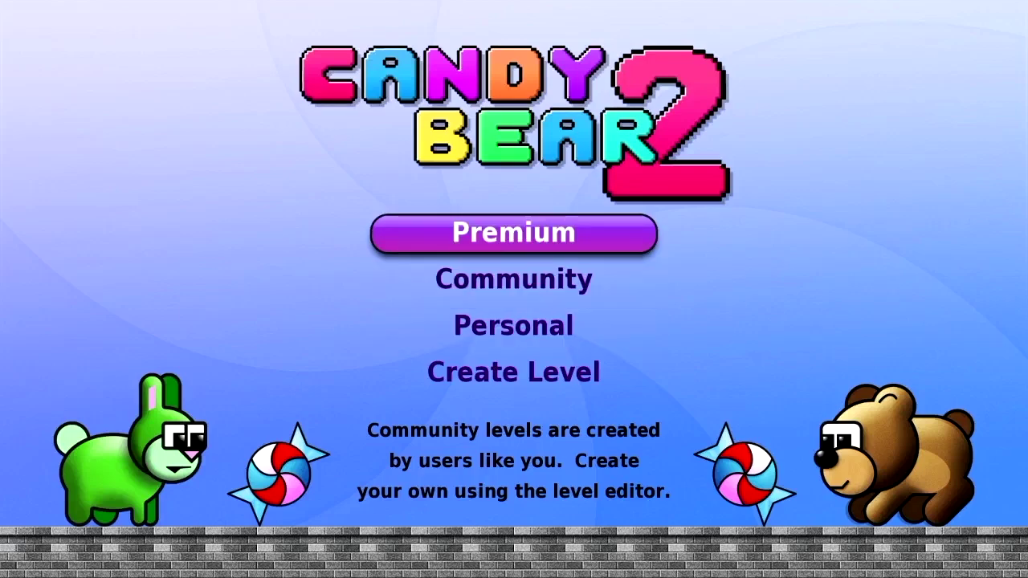
pyautogui.press('Return')
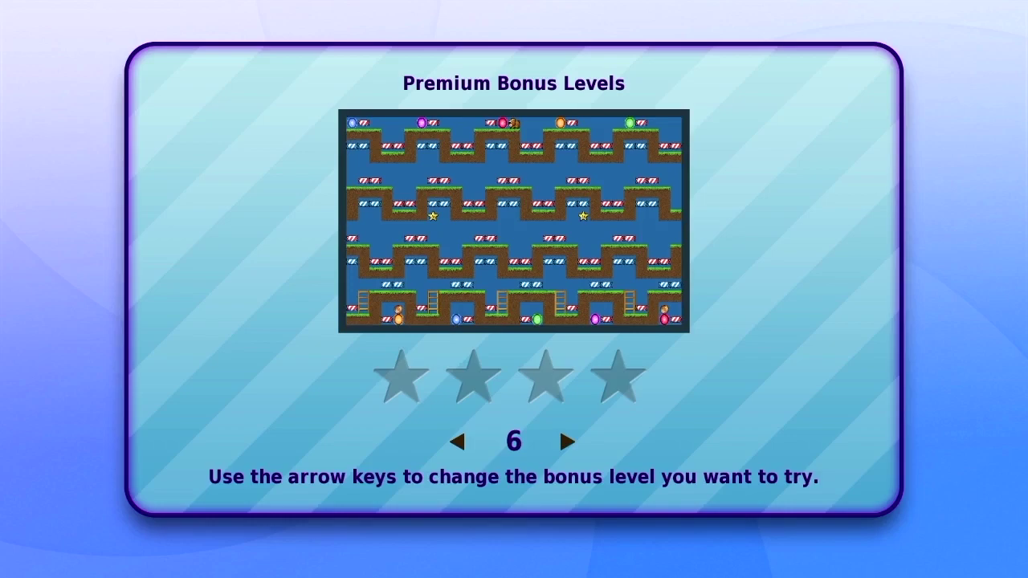
pyautogui.press('Right')
pyautogui.press('Right')
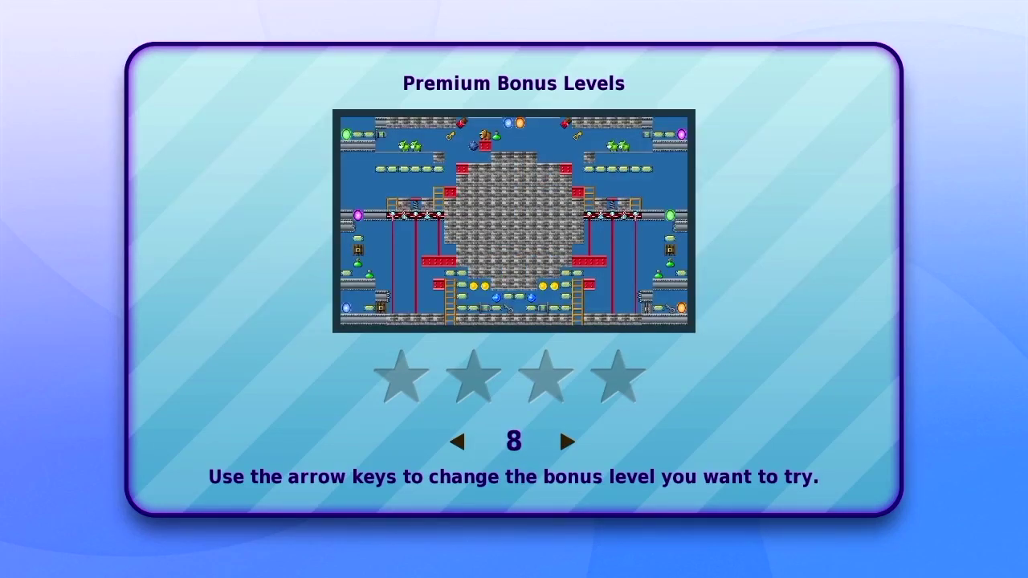
pyautogui.press('Right')
pyautogui.press('Escape')
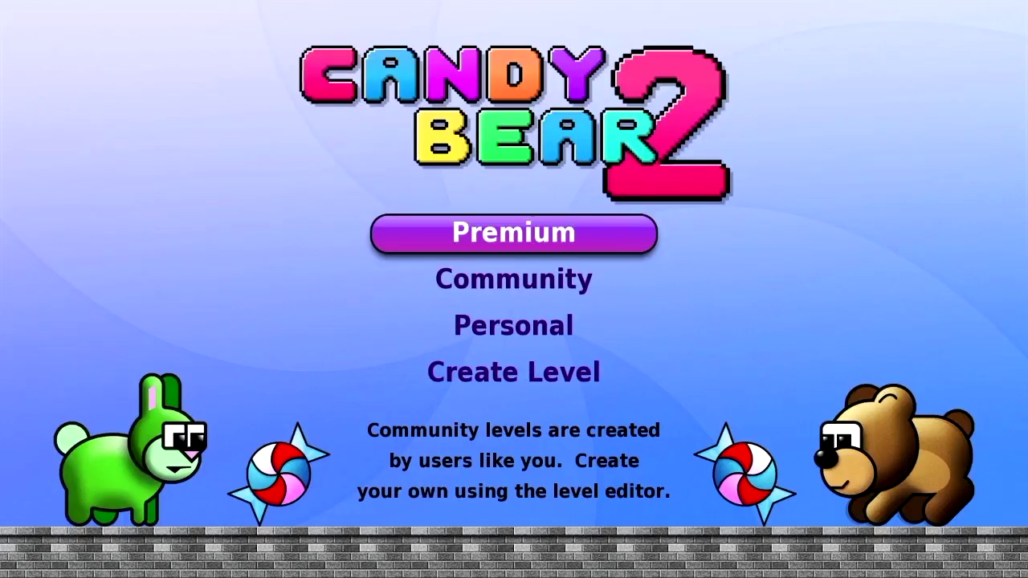
pyautogui.press('Down')
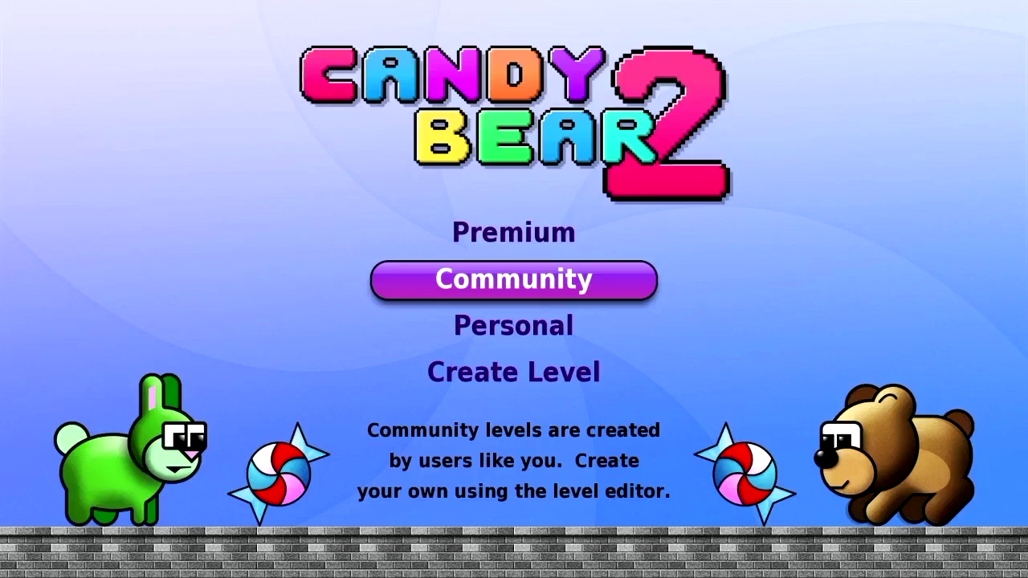
pyautogui.press('Return')
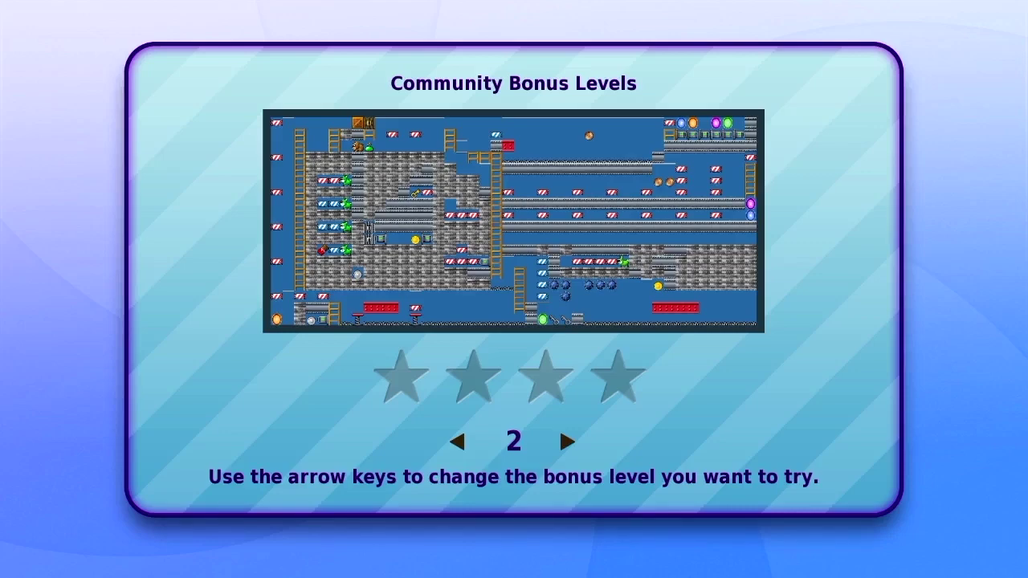
pyautogui.press('Left')
pyautogui.press('Right')
pyautogui.press('Escape')
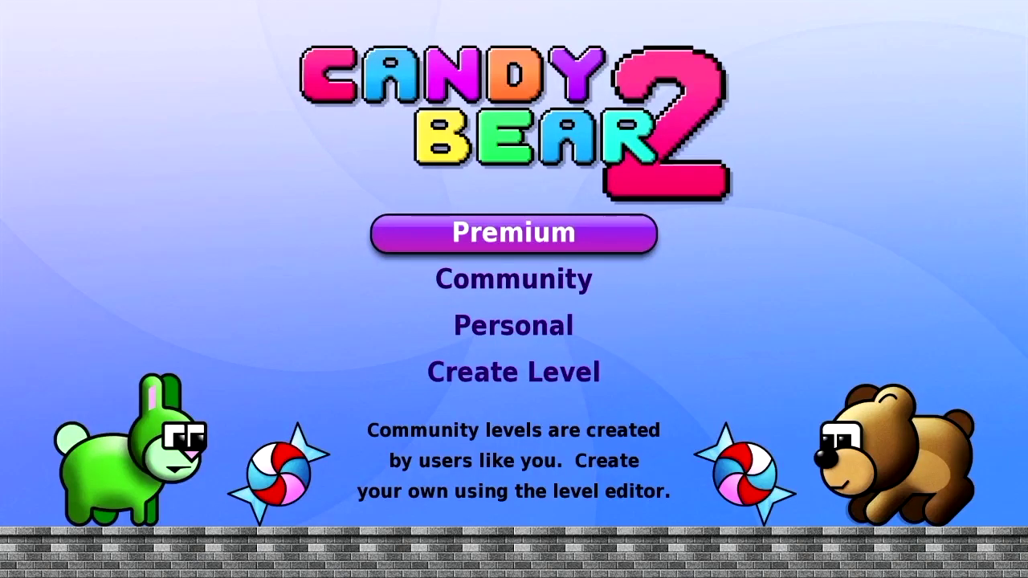
pyautogui.press('Down')
pyautogui.press('Down')
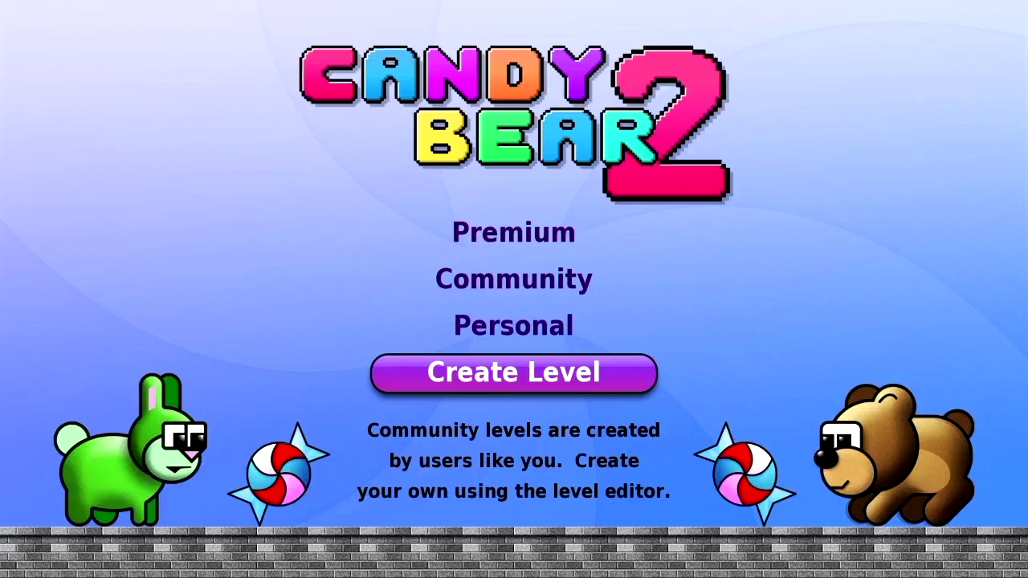
pyautogui.press('Return')
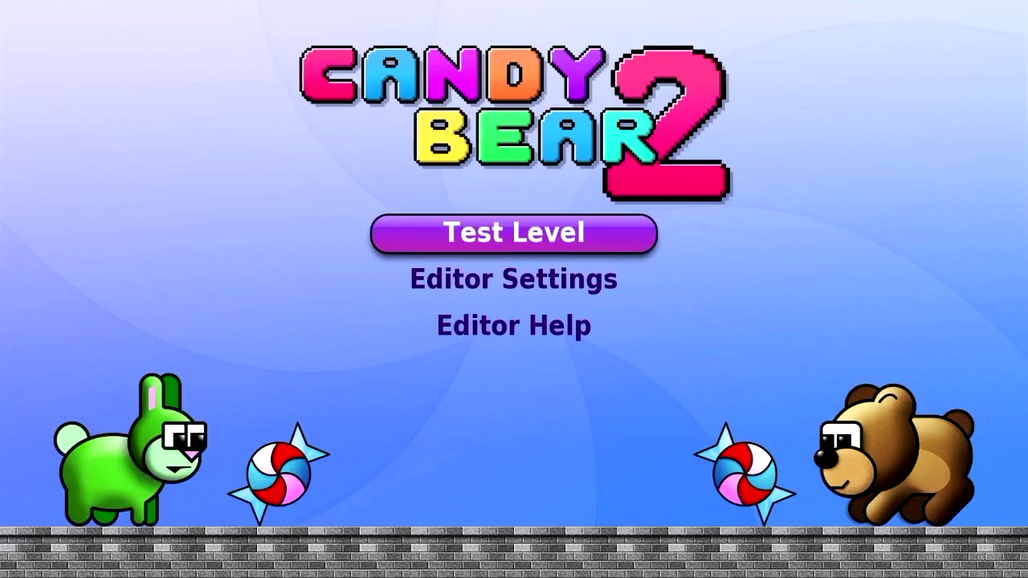
# Step: Check the Editor Settings IP address 192.168.007.116 digit by digit and save it unchanged
pyautogui.press('Down')
pyautogui.press('Return')
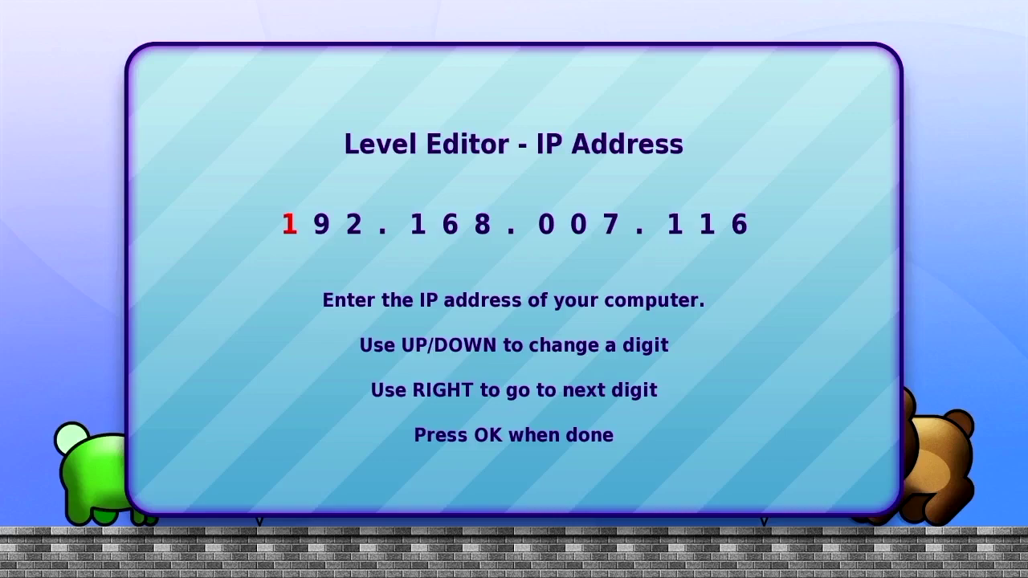
pyautogui.press('Right')
pyautogui.press('Right')
pyautogui.press('Right')
pyautogui.press('Right')
pyautogui.press('Right')
pyautogui.press('Right')
pyautogui.press('Right')
pyautogui.press('Left')
pyautogui.press('Right')
pyautogui.press('Right')
pyautogui.press('Return')
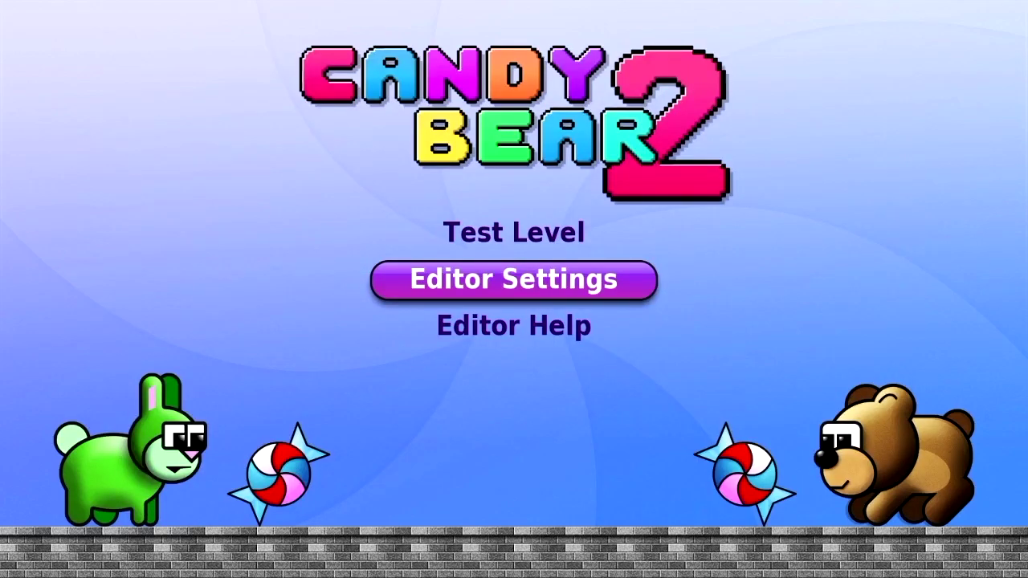
pyautogui.press('Up')
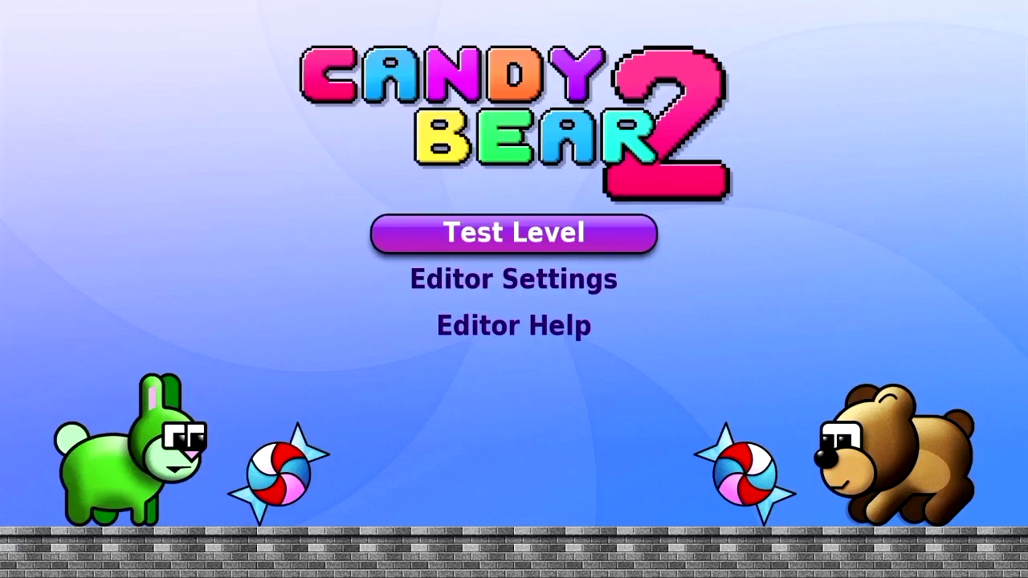
# Step: Launch Test Level from the editor menu, starting with 19 bears and a 1:30 timer
pyautogui.press('Return')
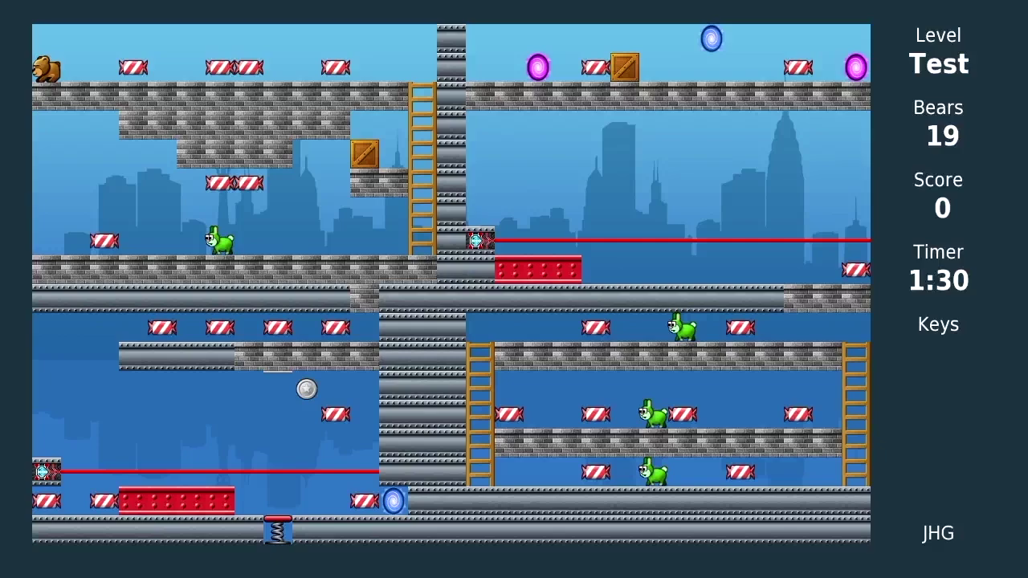
pyautogui.press('Right')
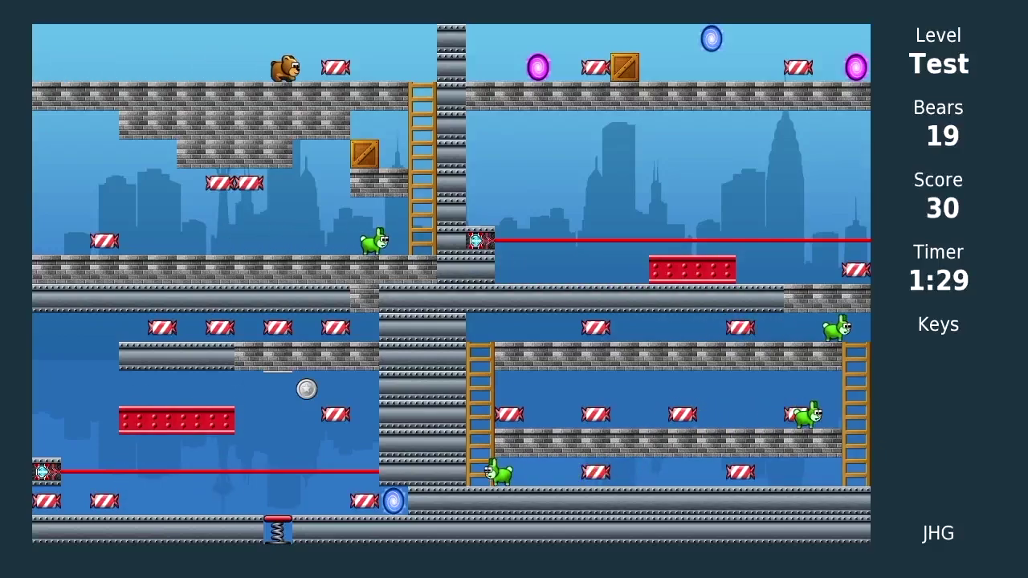
# Step: Walk the bear around the test level, reaching a score of 40 with 18 bears left
pyautogui.press('Left')
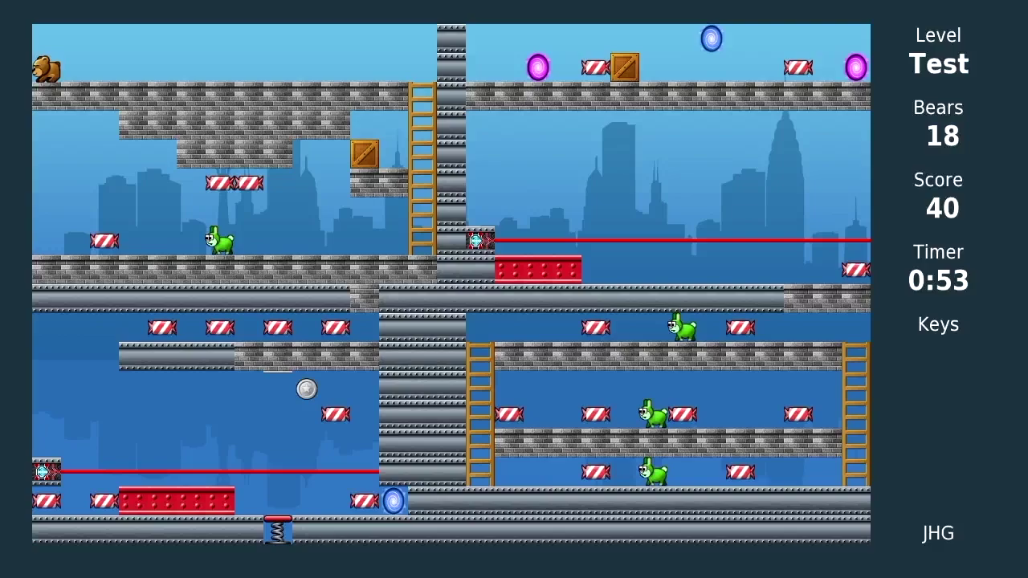
# Step: Pause the game and choose Reload Level to restart with the updated brick layout
pyautogui.press('Escape')
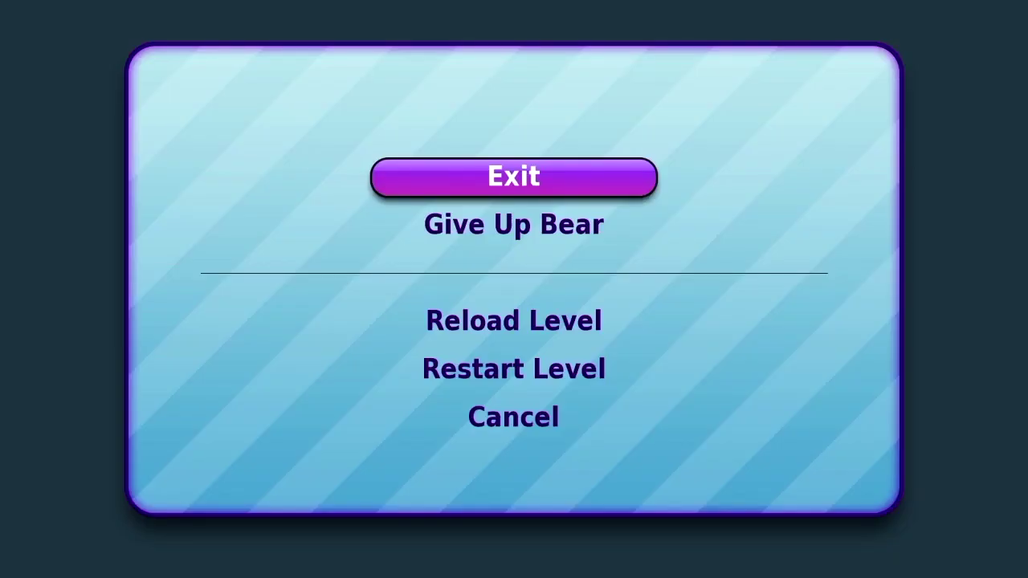
pyautogui.press('Down')
pyautogui.press('Down')
pyautogui.press('Down')
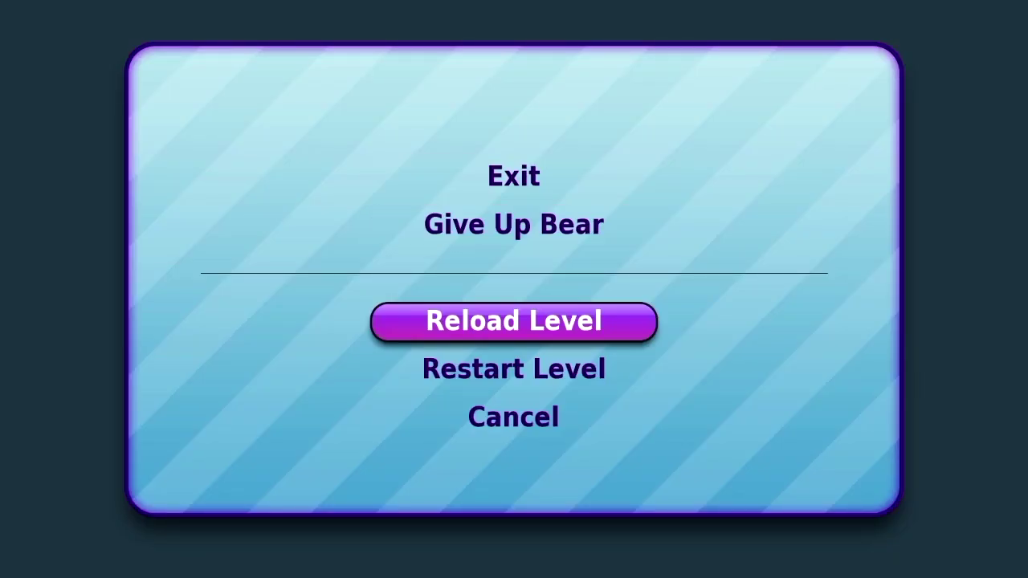
pyautogui.press('Up')
pyautogui.press('Return')
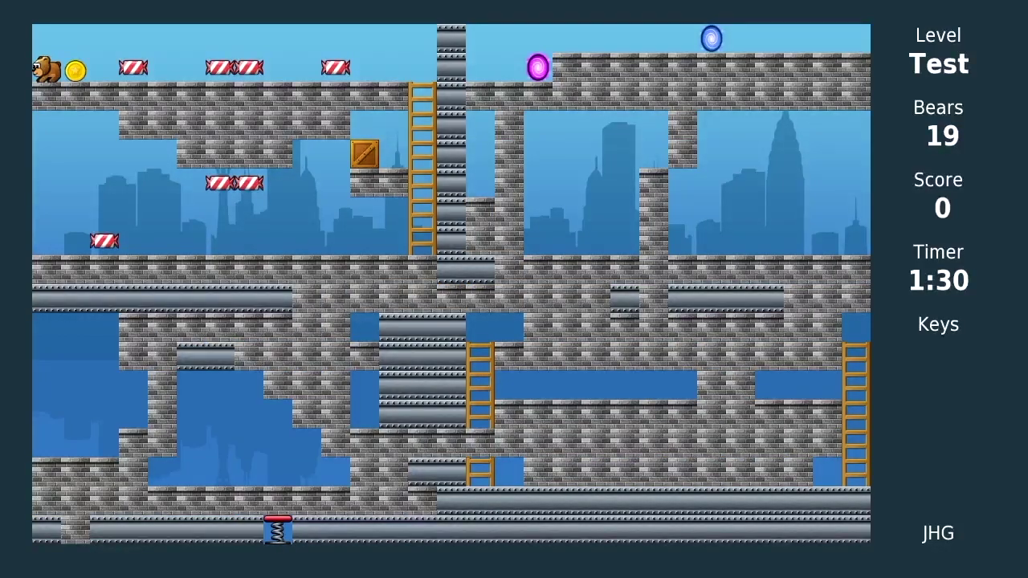
# Step: Collect the coin and candies, drop to the lower floor and finish with five stars, 2250 points
pyautogui.press('Right')
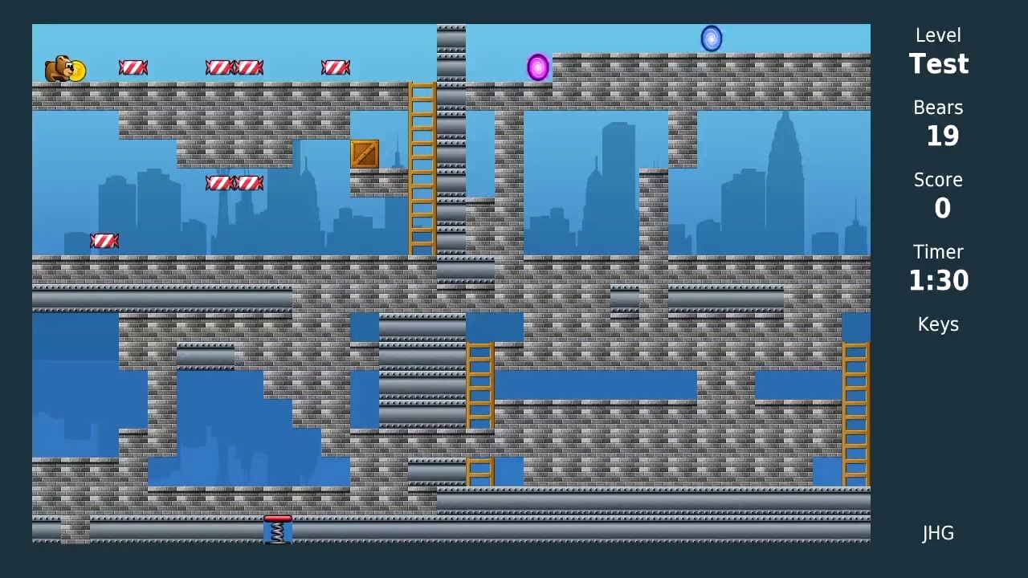
pyautogui.press('Right')
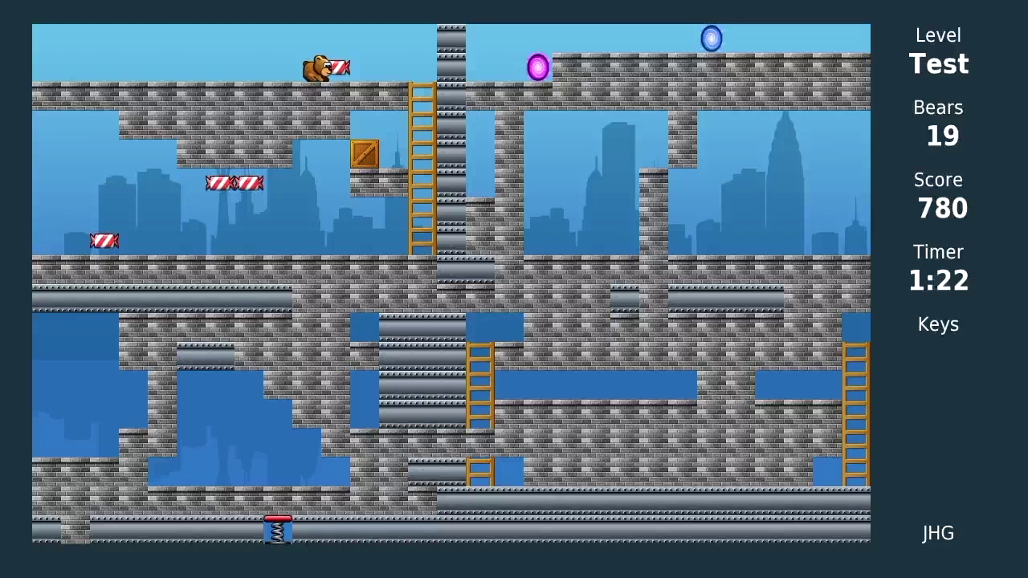
pyautogui.press('r')
pyautogui.press('Right')
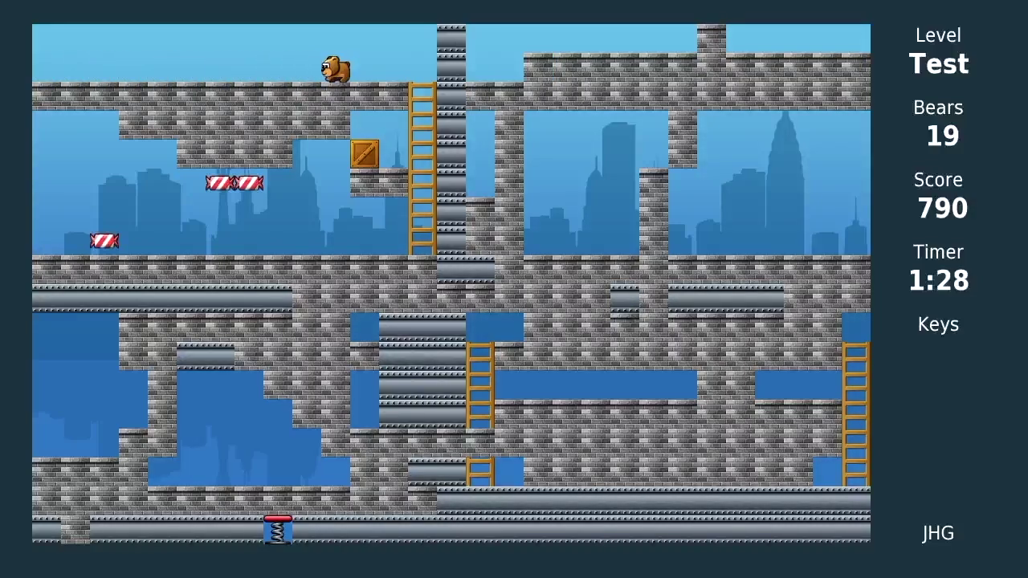
pyautogui.press('Left')
pyautogui.press('Right')
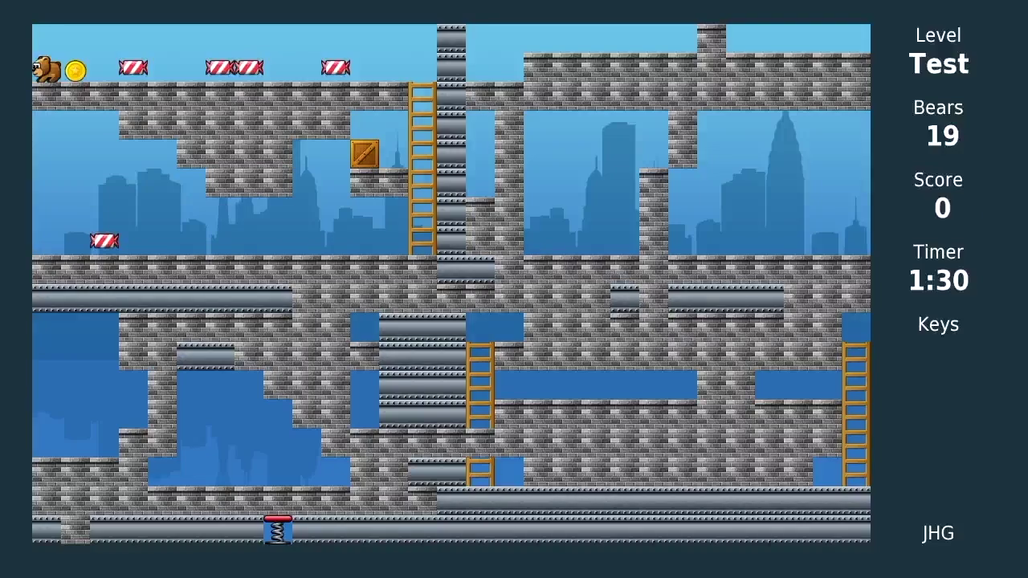
pyautogui.press('Right')
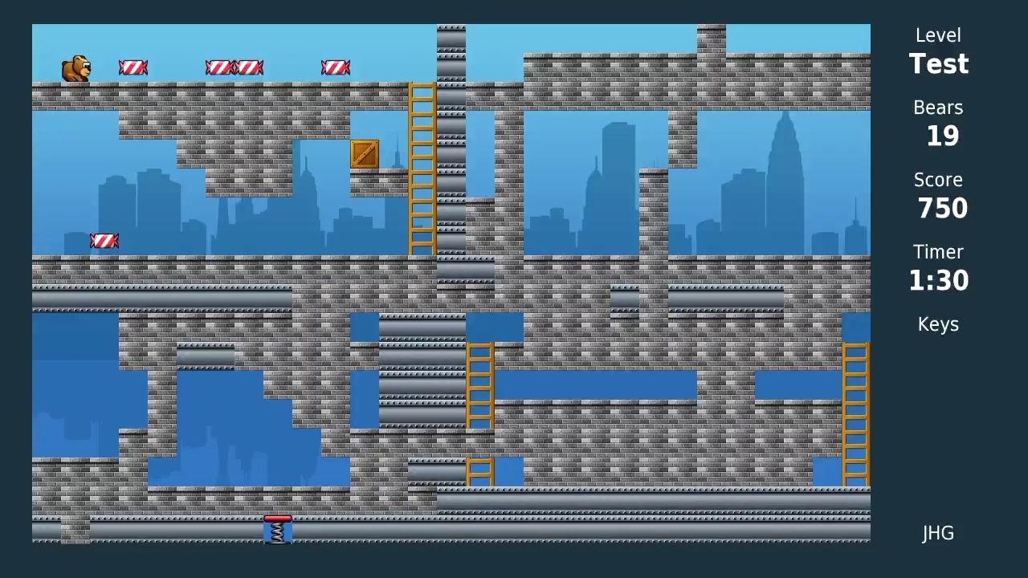
pyautogui.press('Left')
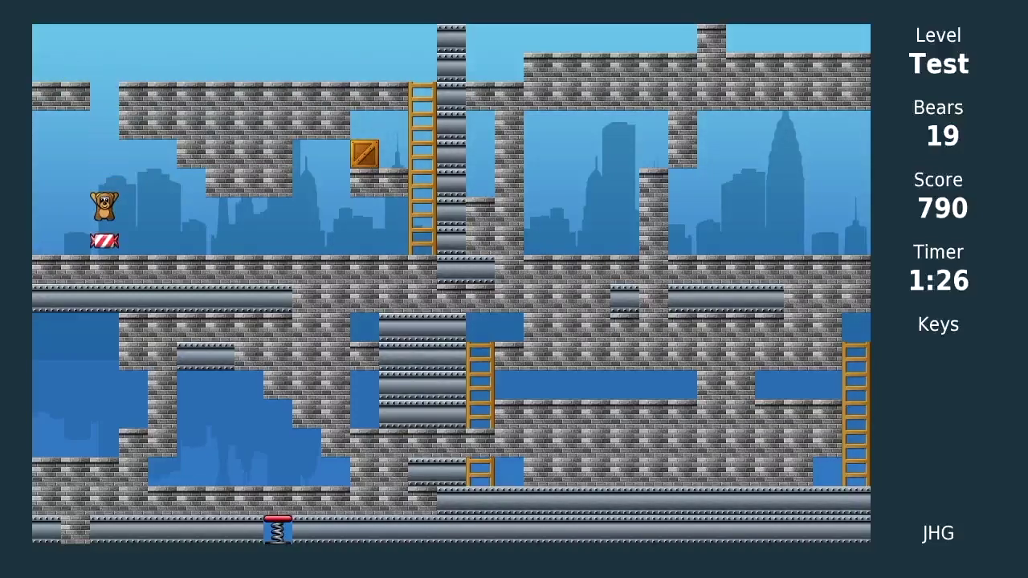
pyautogui.press('Right')
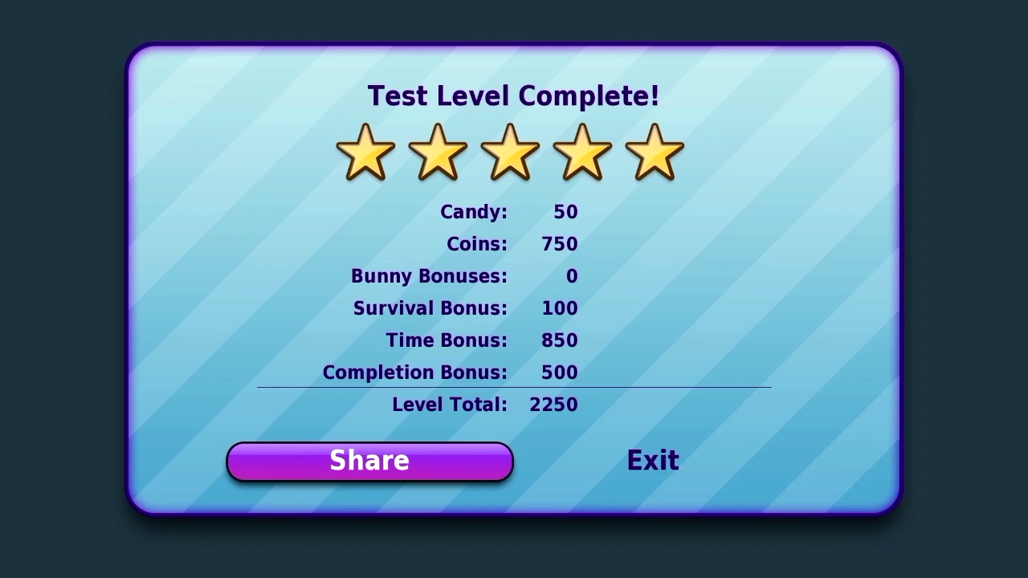
# Step: Choose Share on the Test Level Complete screen to submit the level for Community review
pyautogui.press('Right')
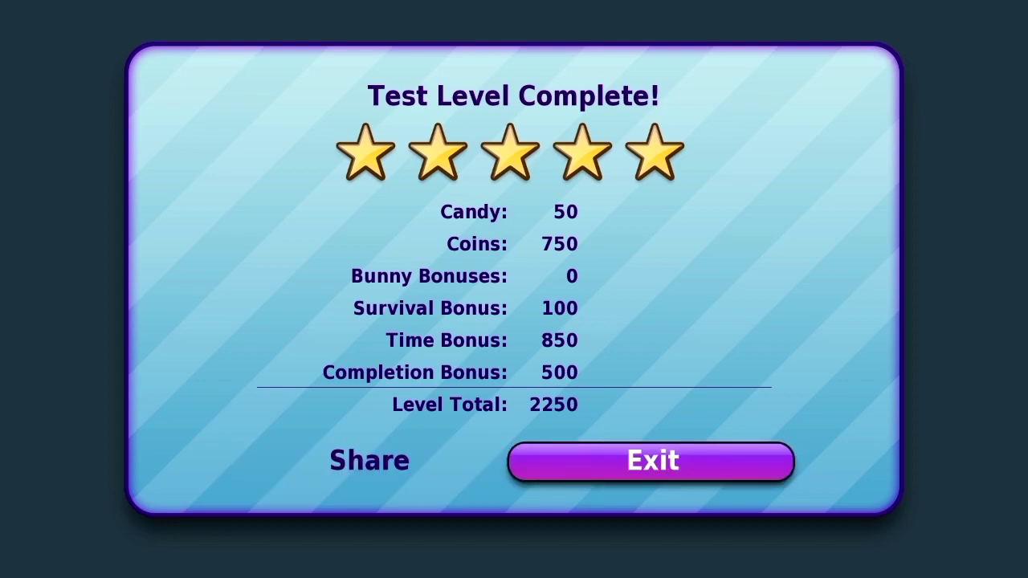
pyautogui.press('Left')
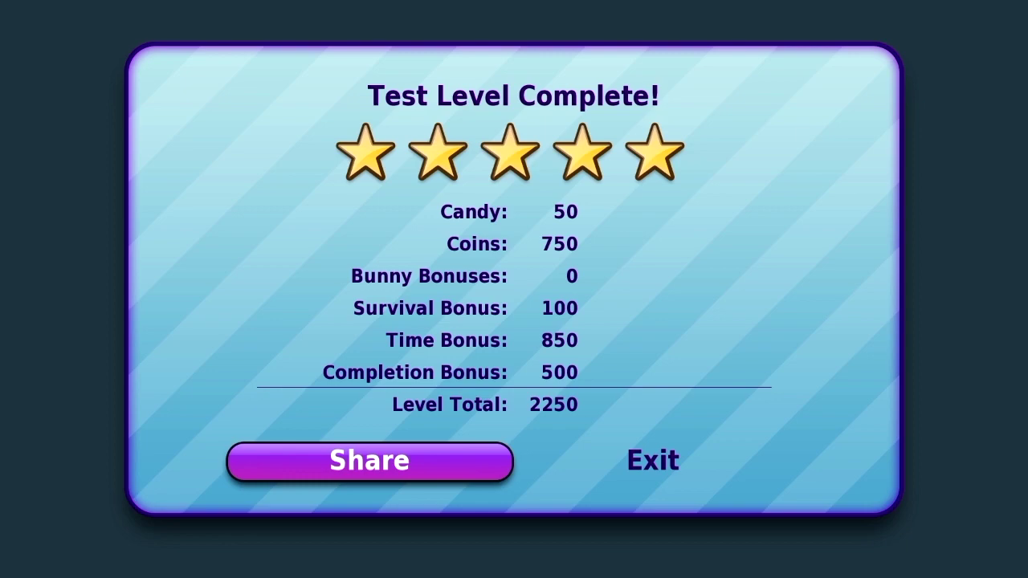
pyautogui.press('Return')
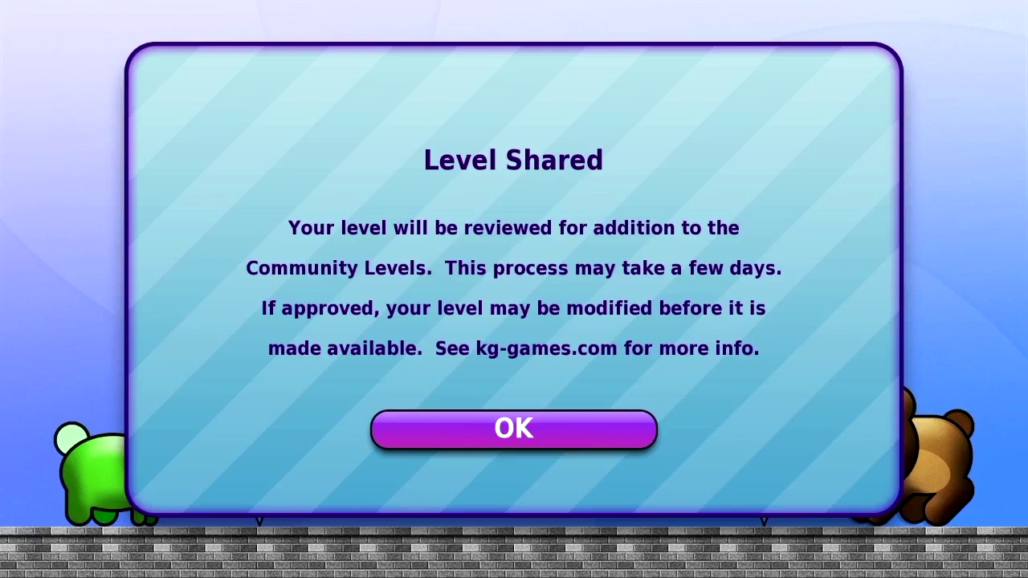
# Step: Close the Level Shared message and return to the Premium, Community, Personal, Create Level menu
pyautogui.press('Return')
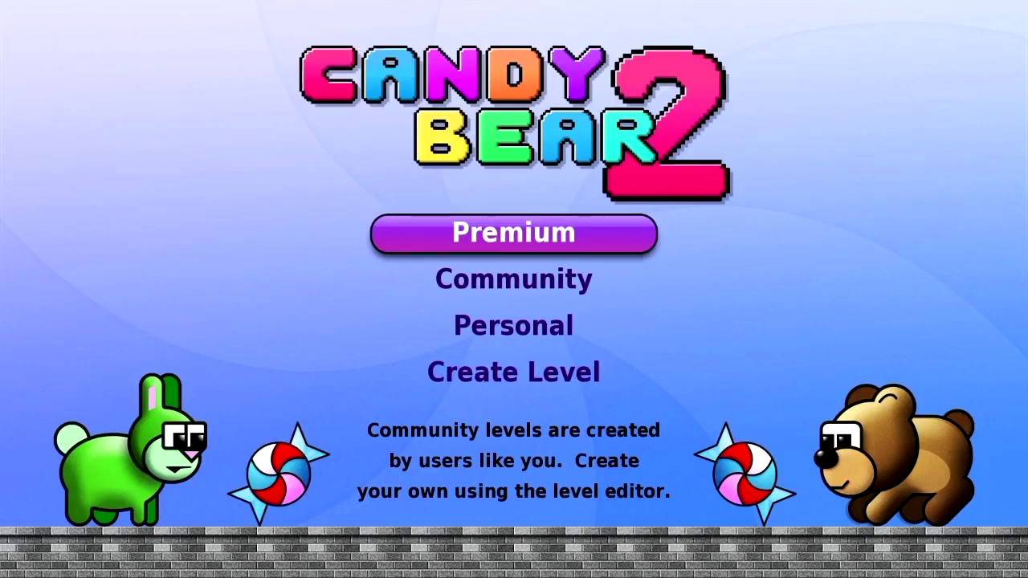
pyautogui.press('Down')
pyautogui.press('Down')
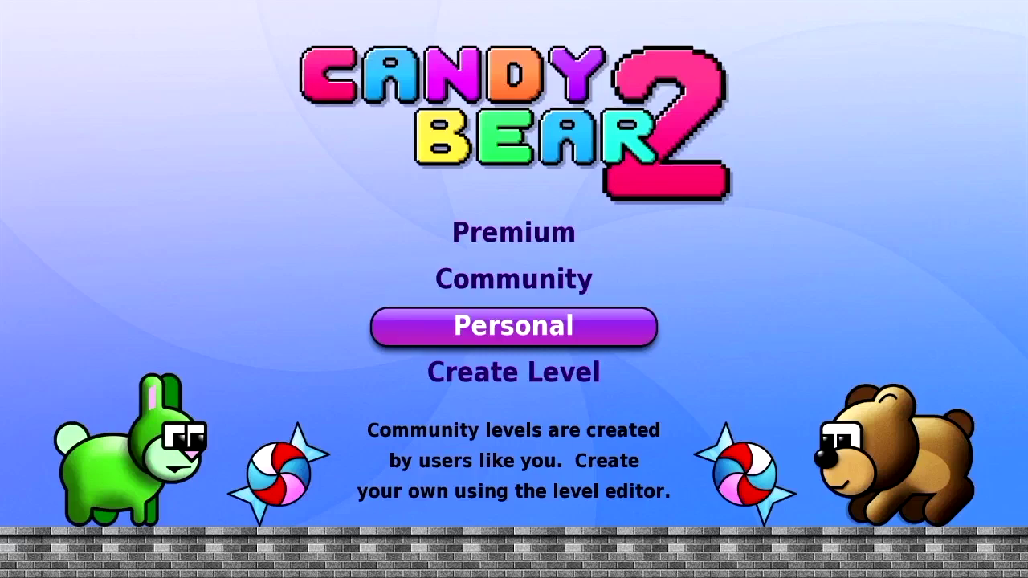
# Step: Open Personal Levels and page forward past levels 12 and 47 to level 72, jg-40
pyautogui.press('Return')
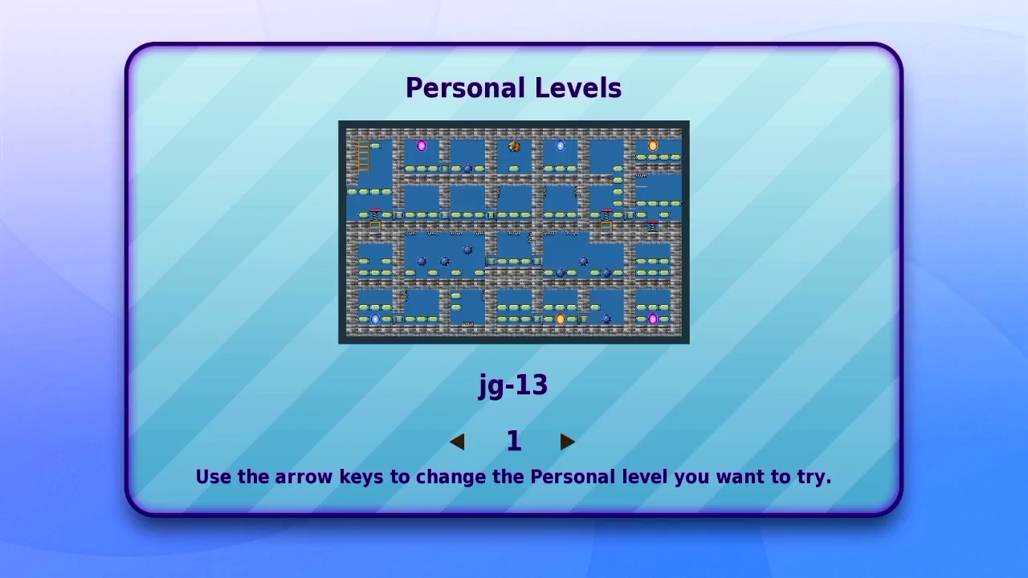
pyautogui.press('Right')
pyautogui.press('Right')
pyautogui.press('Right')
pyautogui.press('Right')
pyautogui.press('Right')
pyautogui.press('Right')
pyautogui.press('Right')
pyautogui.press('Right')
pyautogui.press('Right')
pyautogui.press('Right')
pyautogui.press('Right')
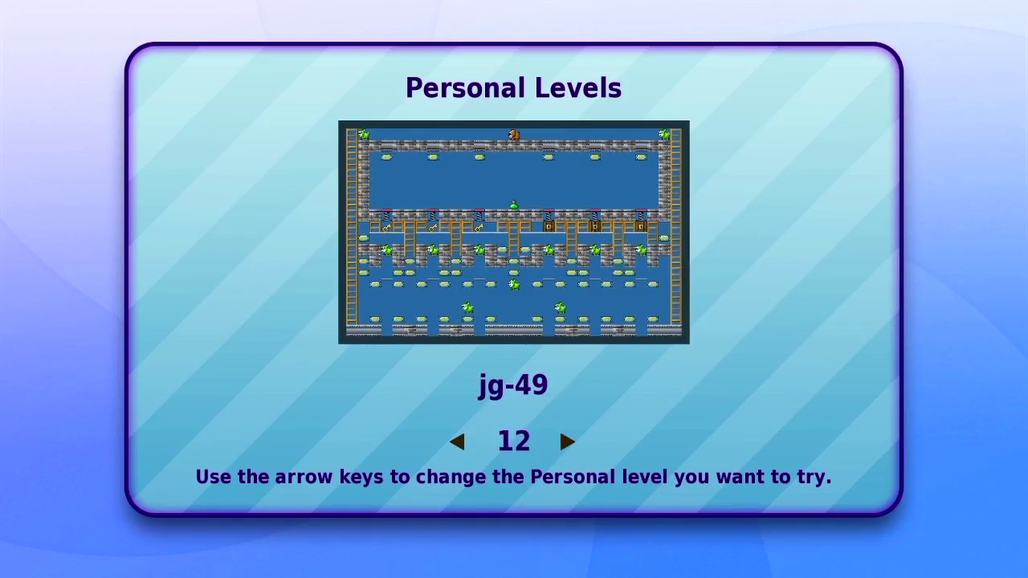
pyautogui.press('Right')
pyautogui.press('Right')
pyautogui.press('Right')
pyautogui.press('Right')
pyautogui.press('Right')
pyautogui.press('Right')
pyautogui.press('Right')
pyautogui.press('Right')
pyautogui.press('Right')
pyautogui.press('Right')
pyautogui.press('Right')
pyautogui.press('Right')
pyautogui.press('Right')
pyautogui.press('Right')
pyautogui.press('Right')
pyautogui.press('Right')
pyautogui.press('Right')
pyautogui.press('Right')
pyautogui.press('Right')
pyautogui.press('Right')
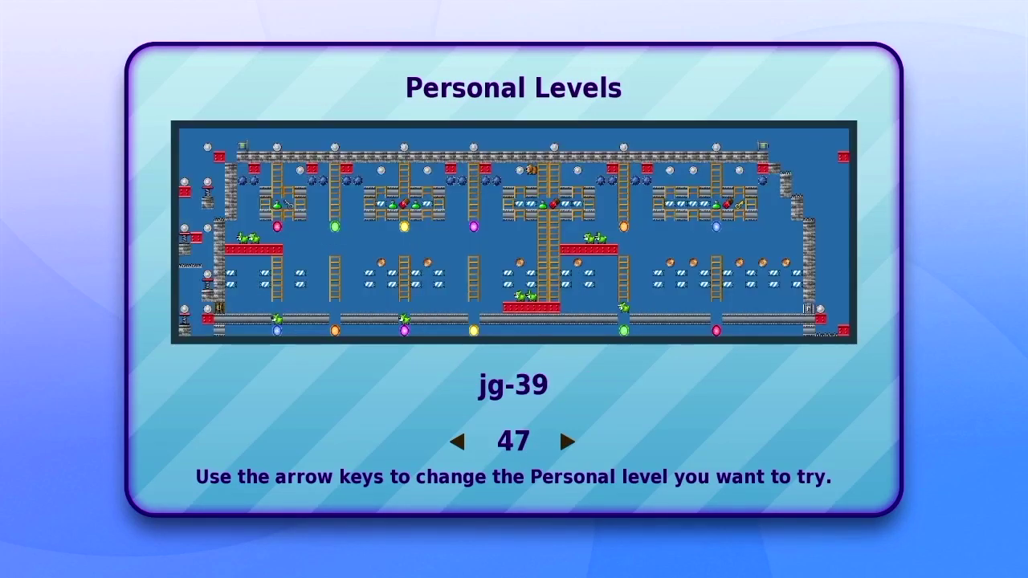
pyautogui.press('Right')
pyautogui.press('Right')
pyautogui.press('Right')
pyautogui.press('Right')
pyautogui.press('Right')
pyautogui.press('Right')
pyautogui.press('Right')
pyautogui.press('Right')
pyautogui.press('Right')
pyautogui.press('Right')
pyautogui.press('Right')
pyautogui.press('Right')
pyautogui.press('Right')
pyautogui.press('Right')
pyautogui.press('Right')
pyautogui.press('Right')
pyautogui.press('Right')
pyautogui.press('Right')
pyautogui.press('Right')
pyautogui.press('Right')
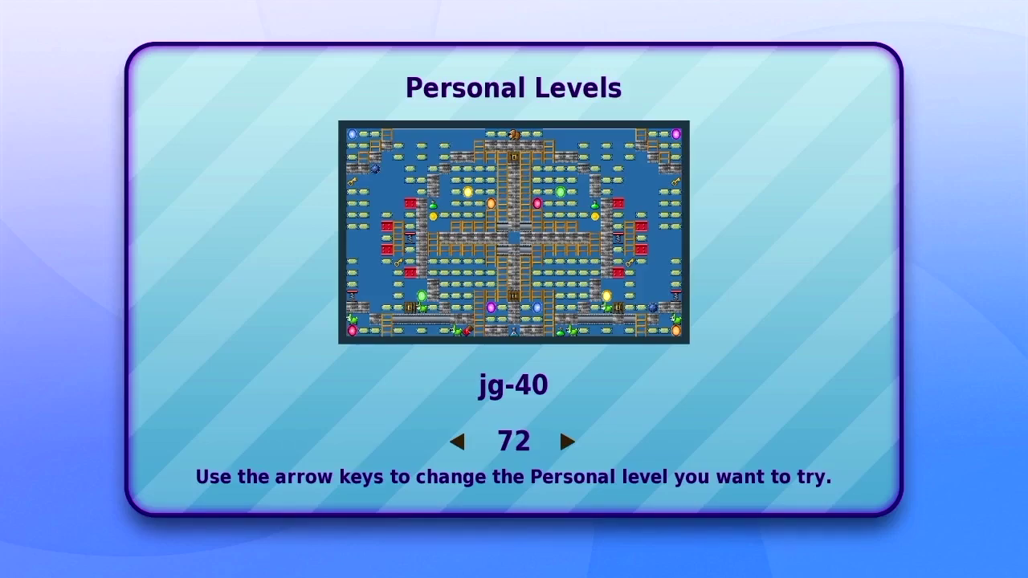
pyautogui.press('Left')
# Step: Start playing personal level 71, kg-73.txt
pyautogui.press('Return')
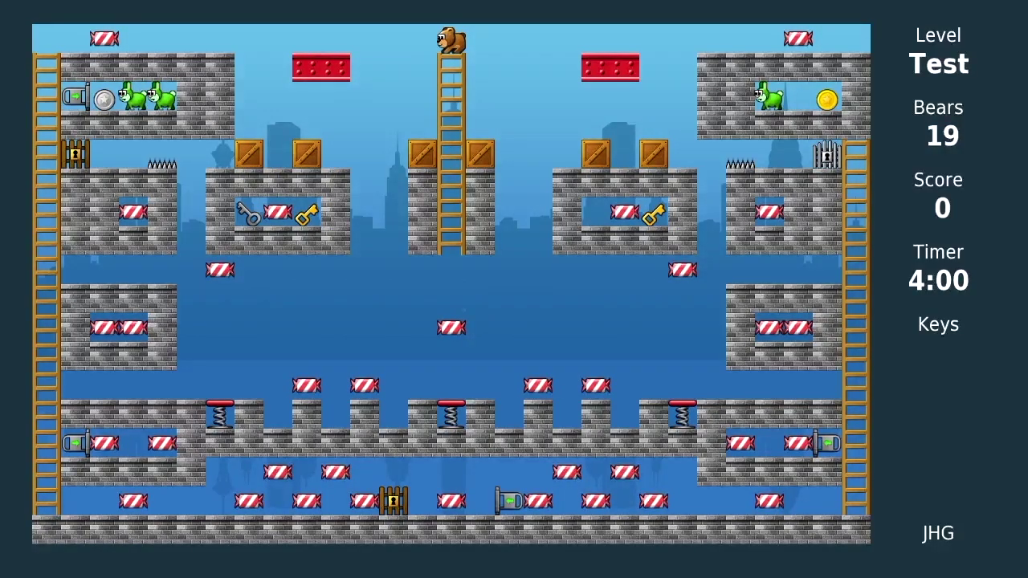